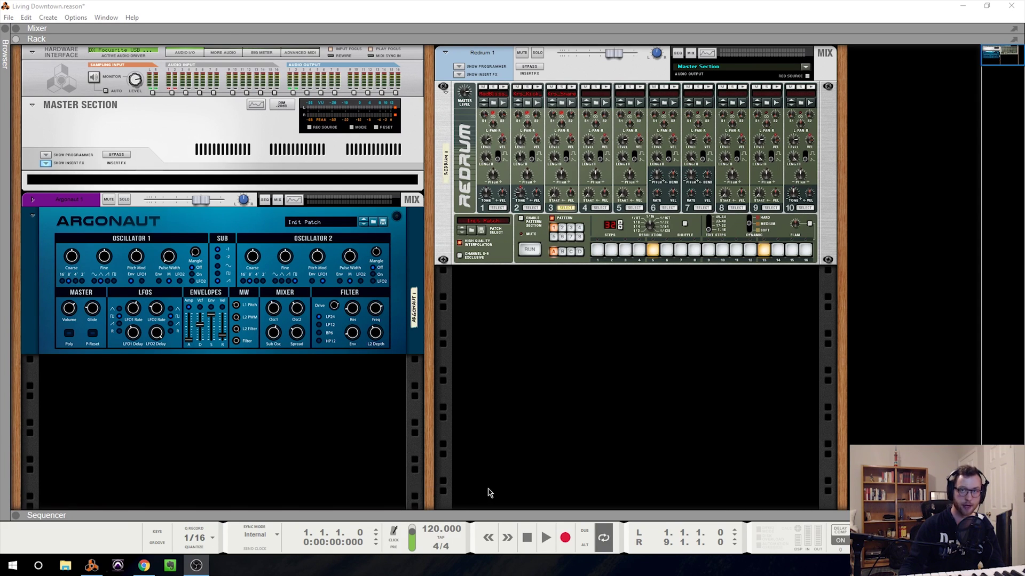
Step: Play the drum pattern, stop it, and return the song position to the start
left_click(545, 537)
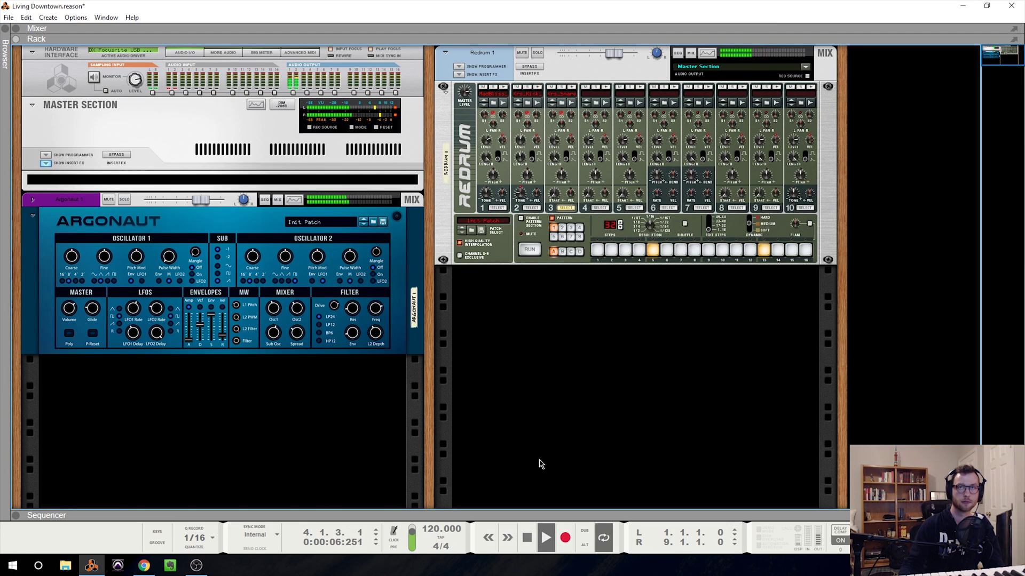
left_click(528, 537)
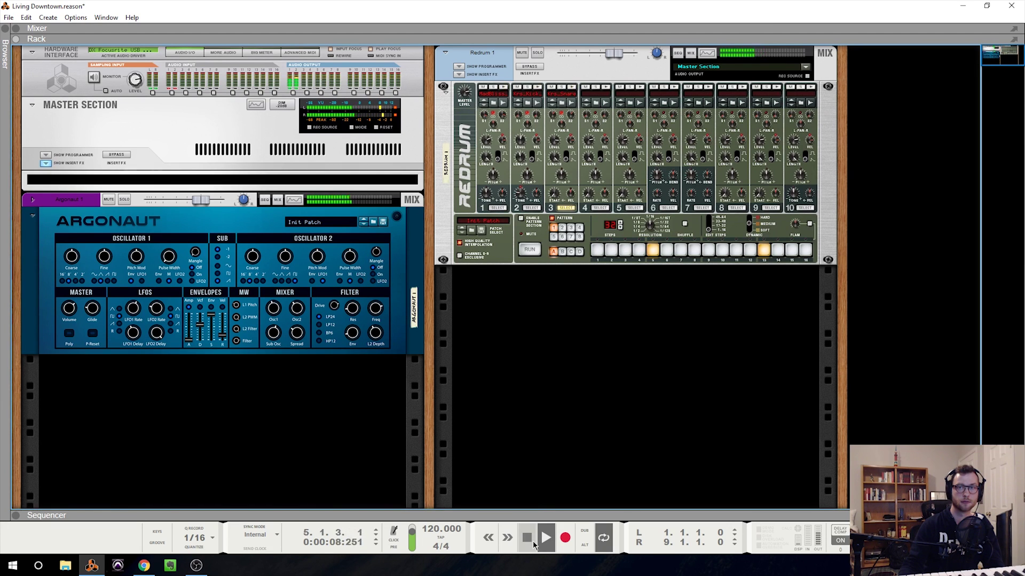
left_click(528, 537)
left_click(196, 565)
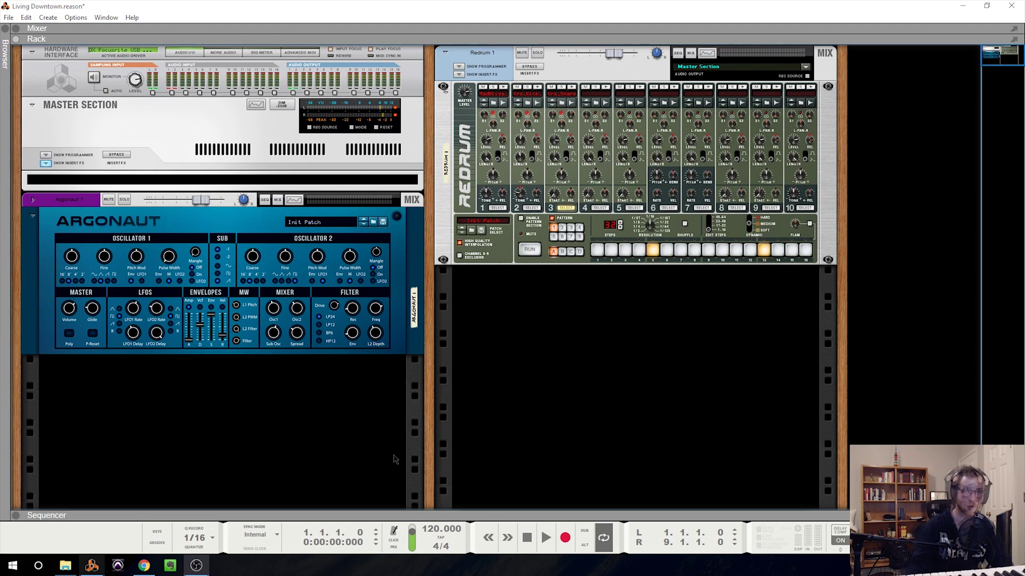
Step: Create a parallel channel from the Redrum channel's options, then discard it
right_click(498, 56)
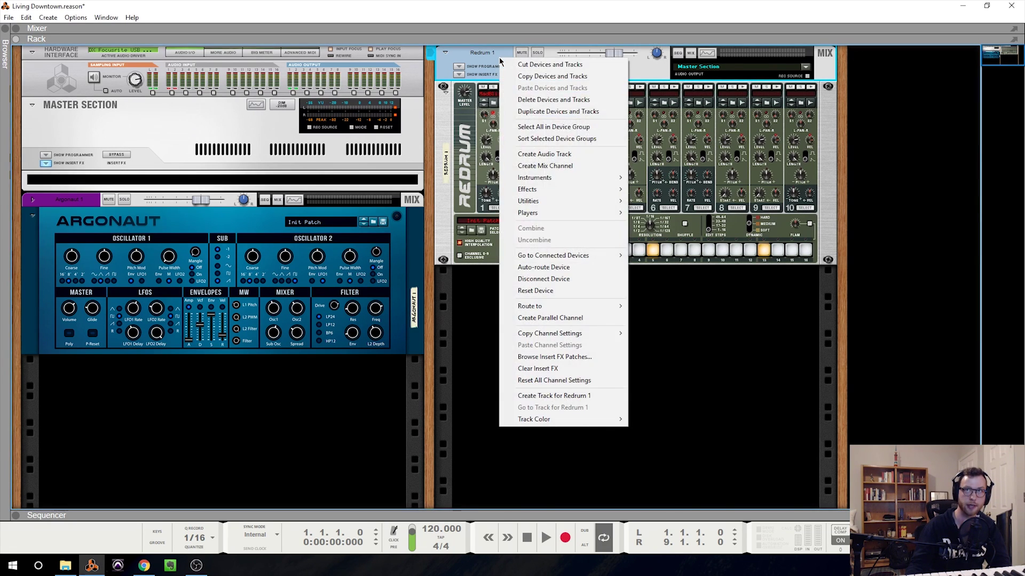
left_click(554, 319)
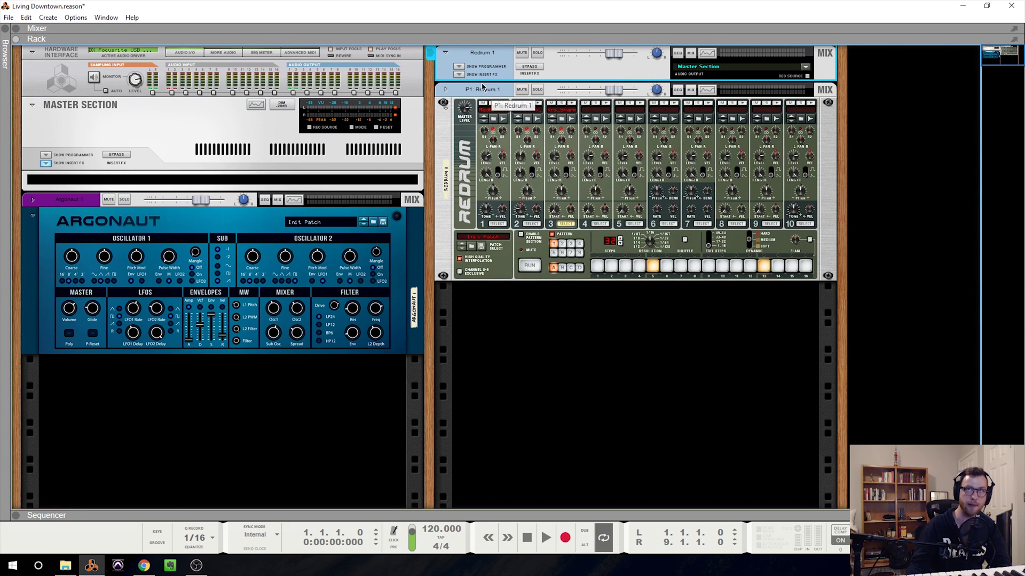
left_click(444, 94)
key("Tab")
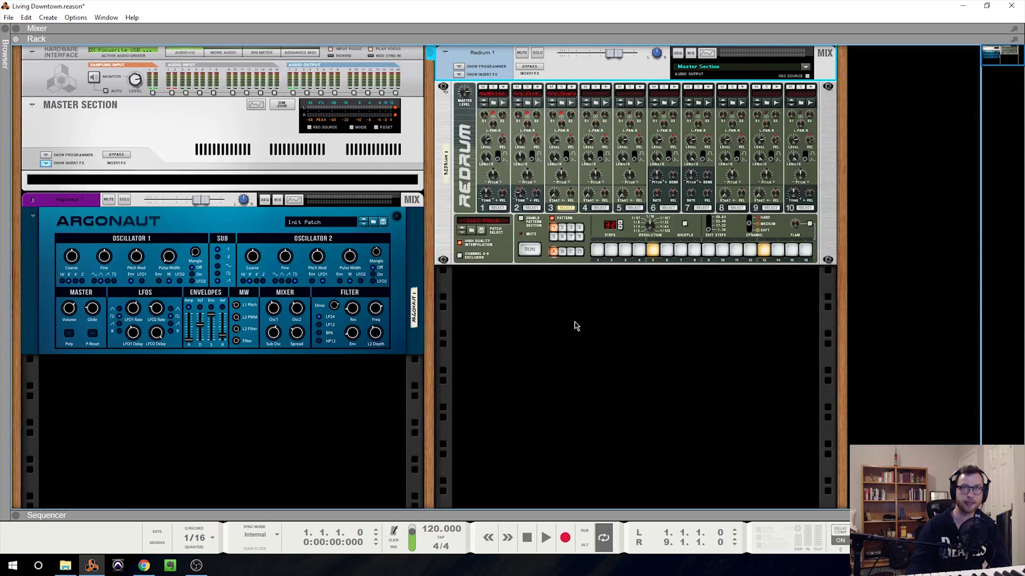
Step: Add an empty mix channel fed by Redrum's Parallel Out and stack it under Redrum 1
right_click(549, 288)
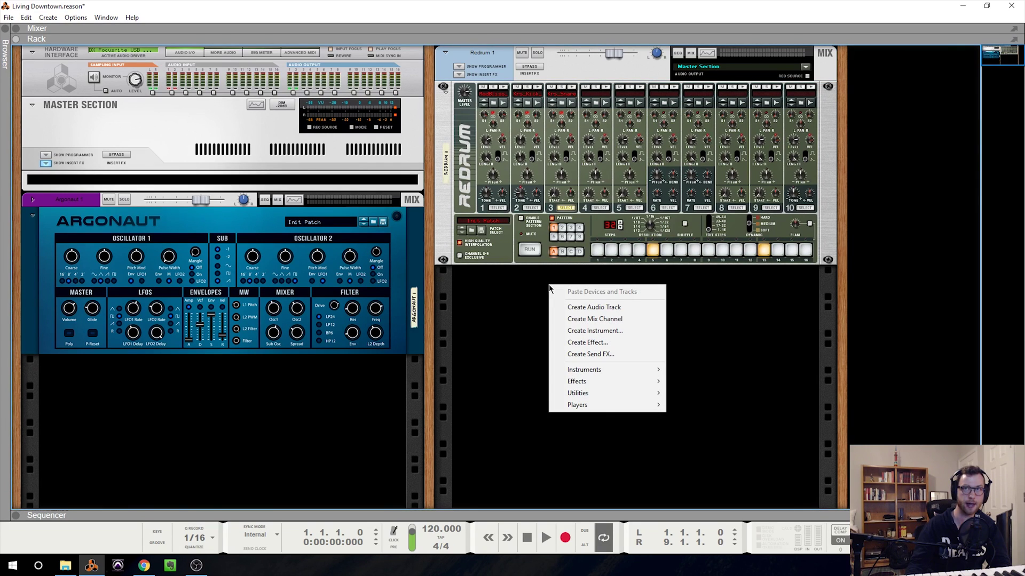
left_click(597, 320)
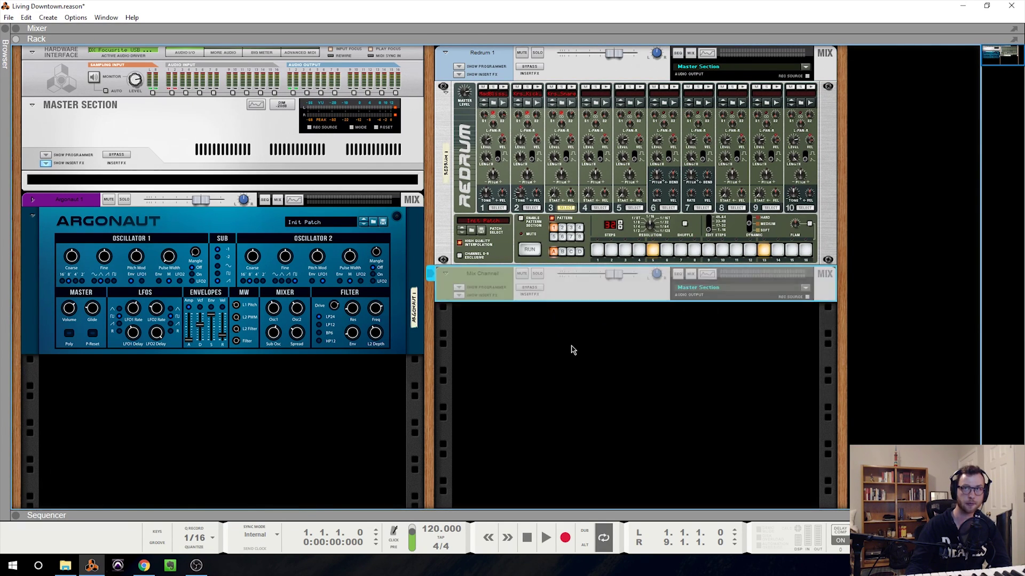
key("Tab")
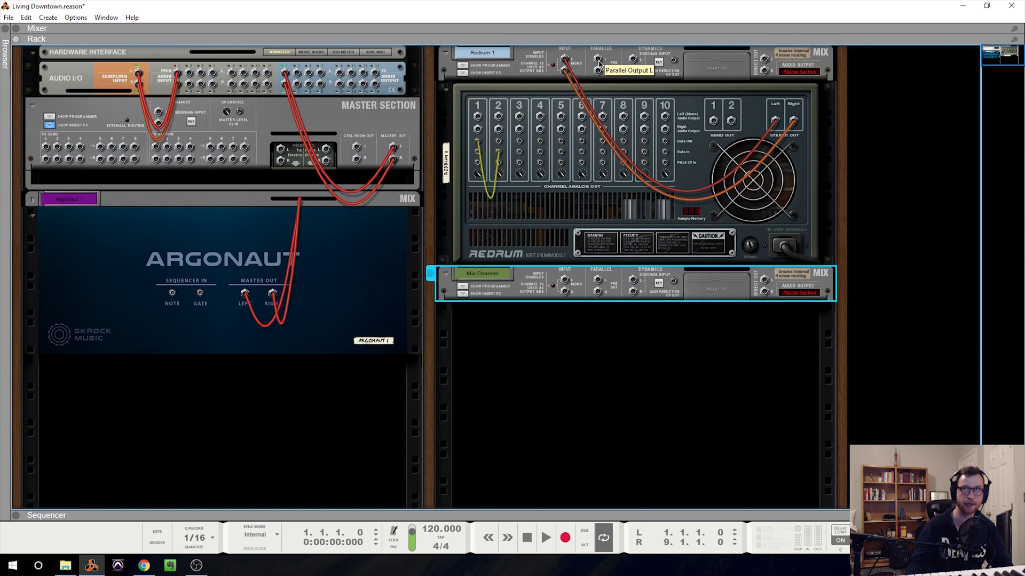
left_click_drag(599, 63, 564, 281)
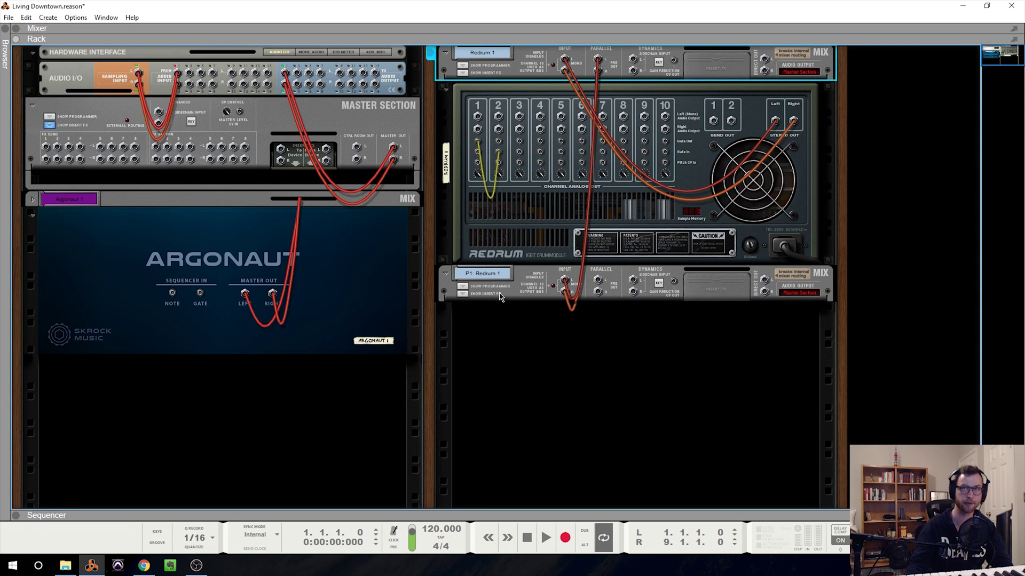
left_click_drag(507, 288, 516, 188)
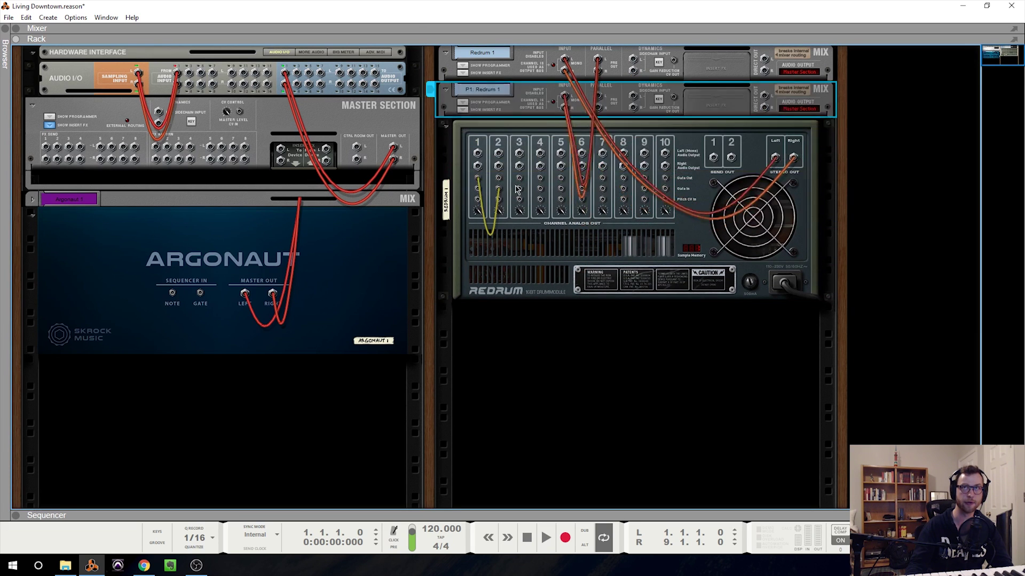
left_click(534, 400)
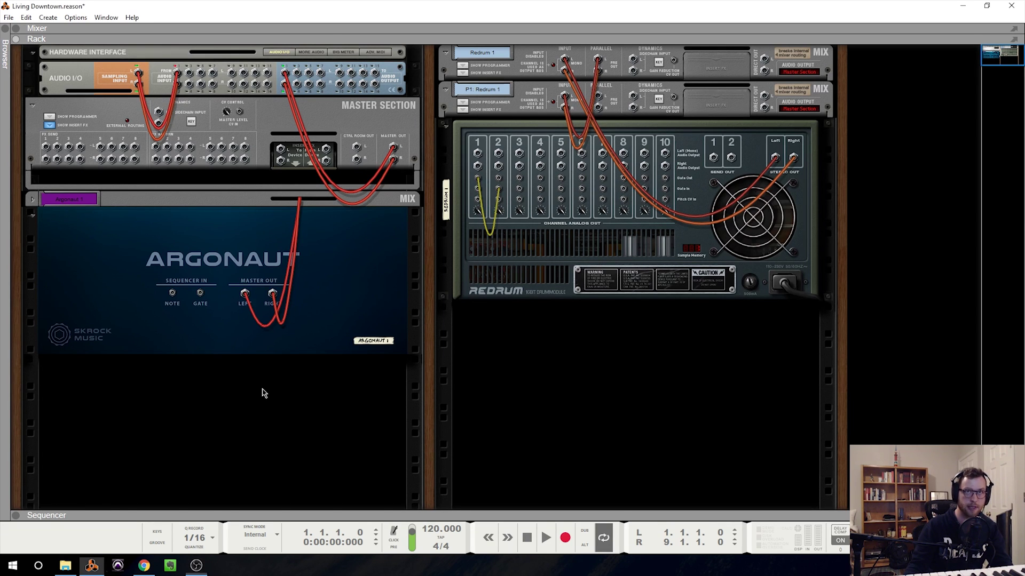
left_click(260, 394)
Step: Pull the P1: Redrum 1 fader down and reveal its empty insert effects section
key("Tab")
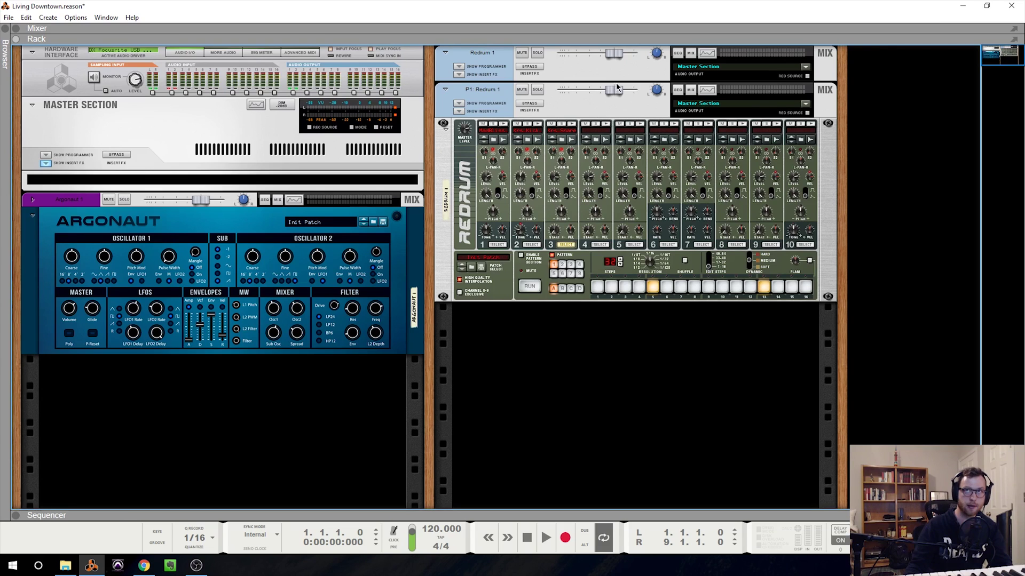
mouse_move(615, 91)
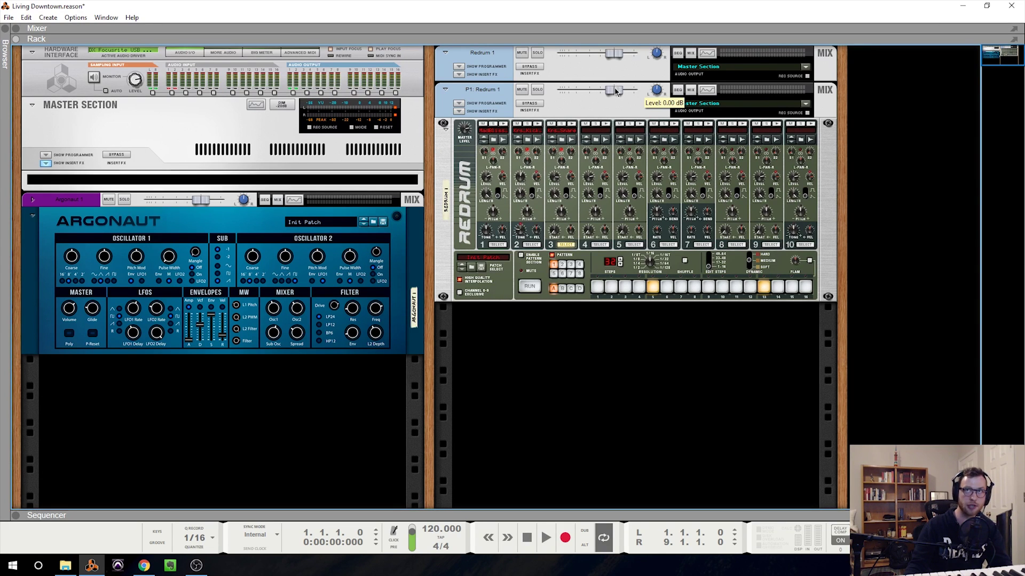
left_click_drag(615, 91, 559, 90)
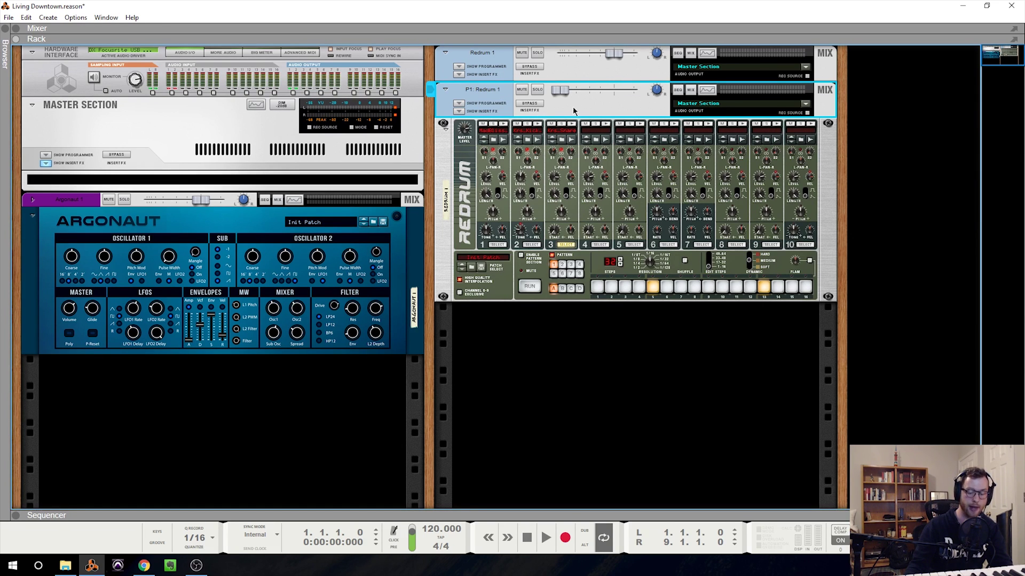
left_click(459, 111)
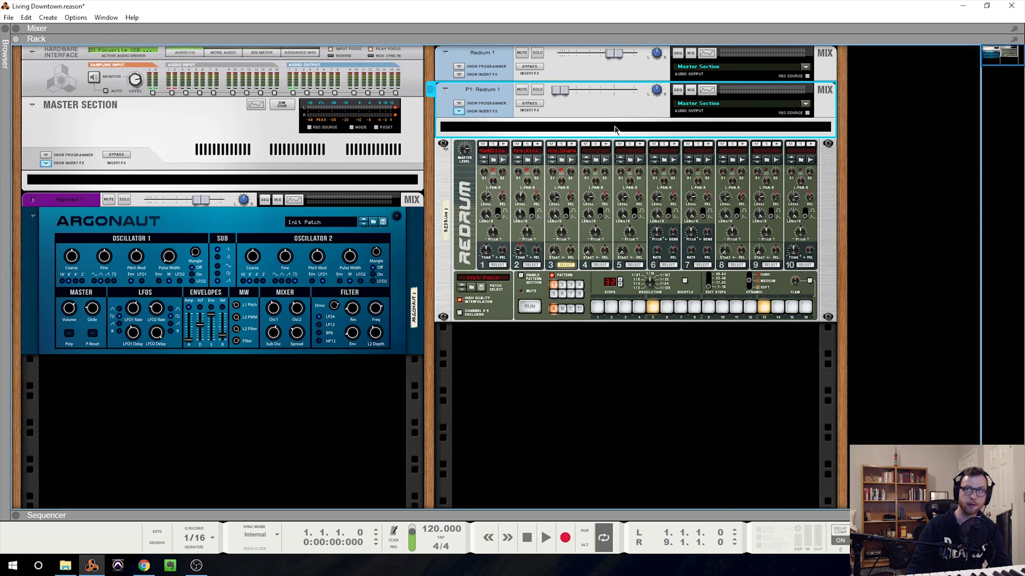
right_click(615, 129)
Step: Insert a Pulveriser Demolition on P1: Redrum 1, raise Dirt to 24%, and start playback
mouse_move(663, 258)
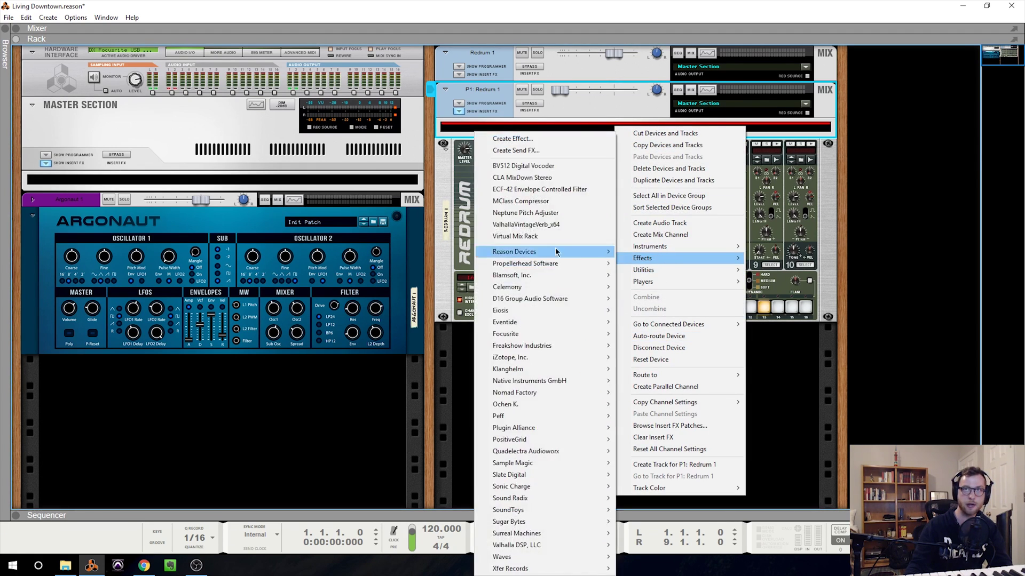
mouse_move(567, 255)
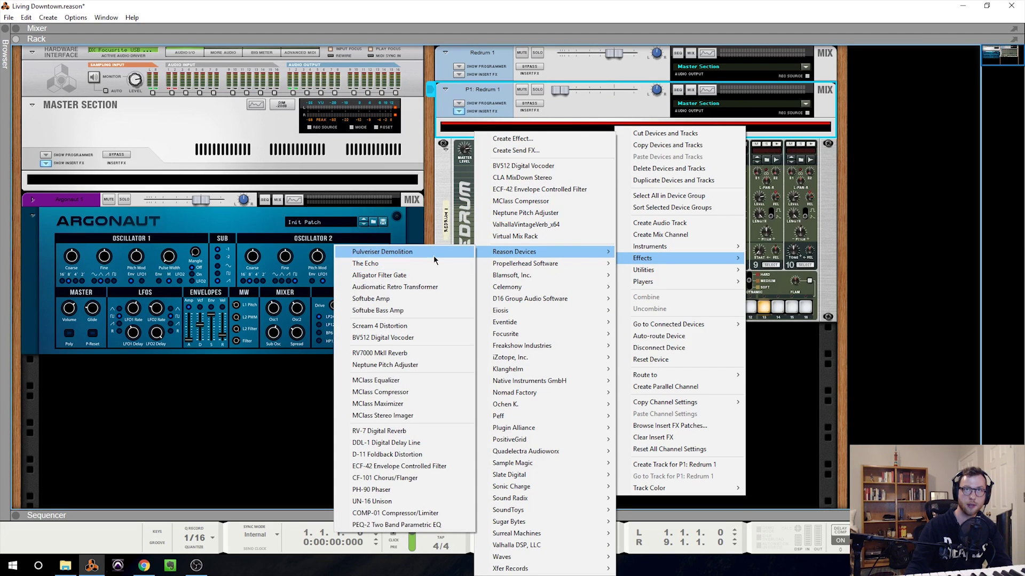
left_click(406, 251)
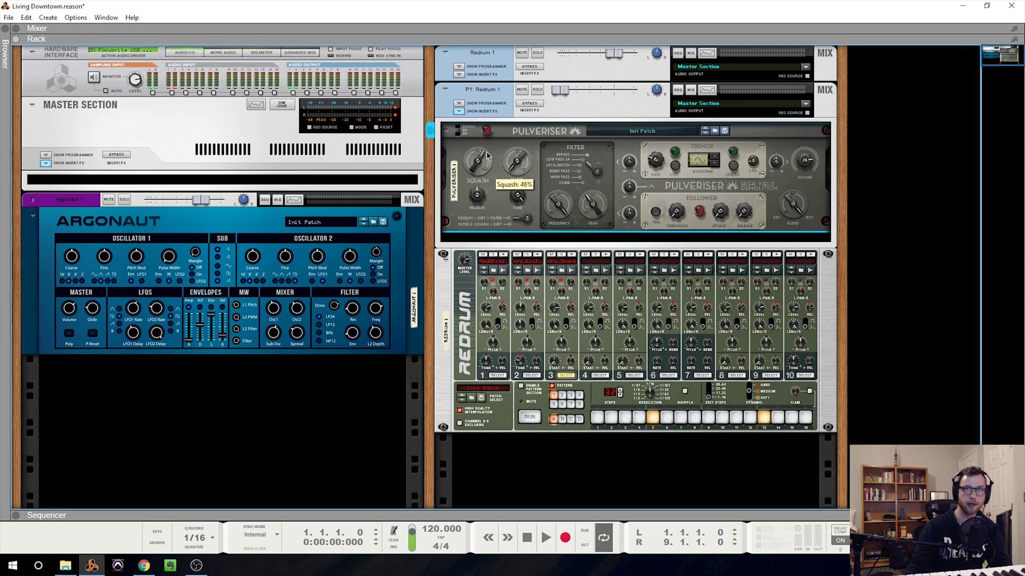
left_click_drag(509, 167, 516, 159)
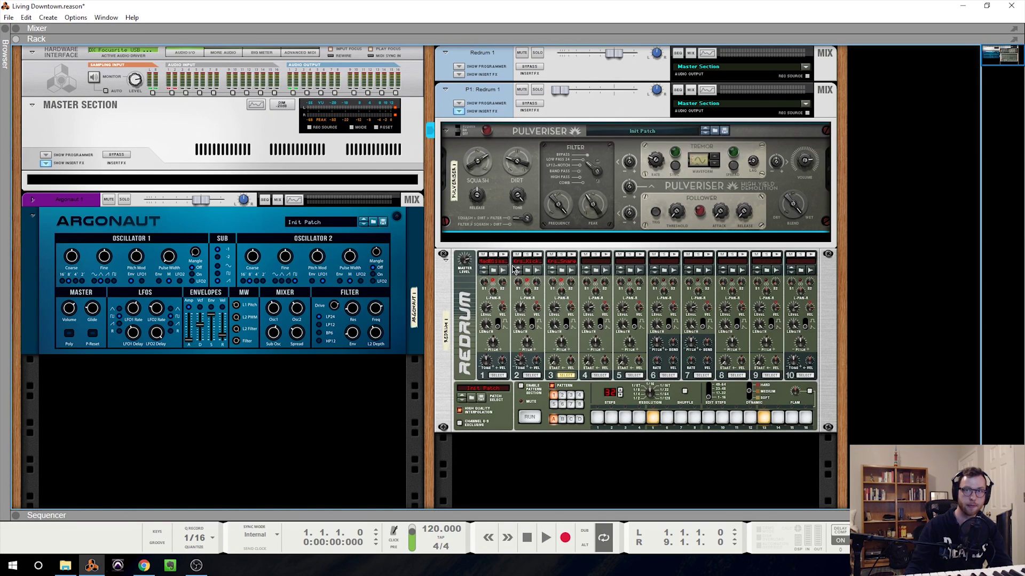
key("space")
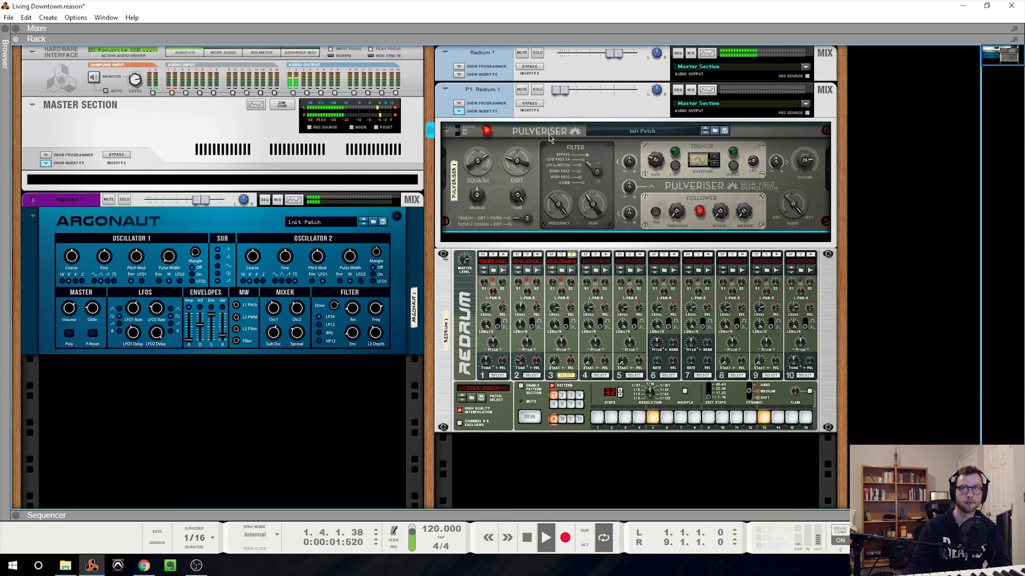
Step: Nudge the P1: Redrum 1 level up, toggle its mute off, stop playback, and deselect
left_click_drag(559, 91, 597, 96)
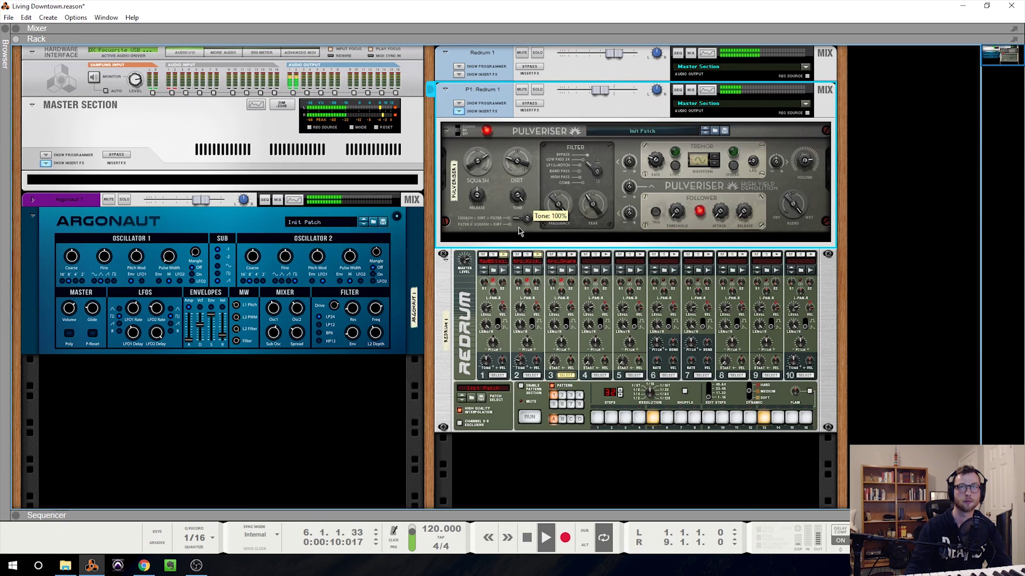
left_click(522, 89)
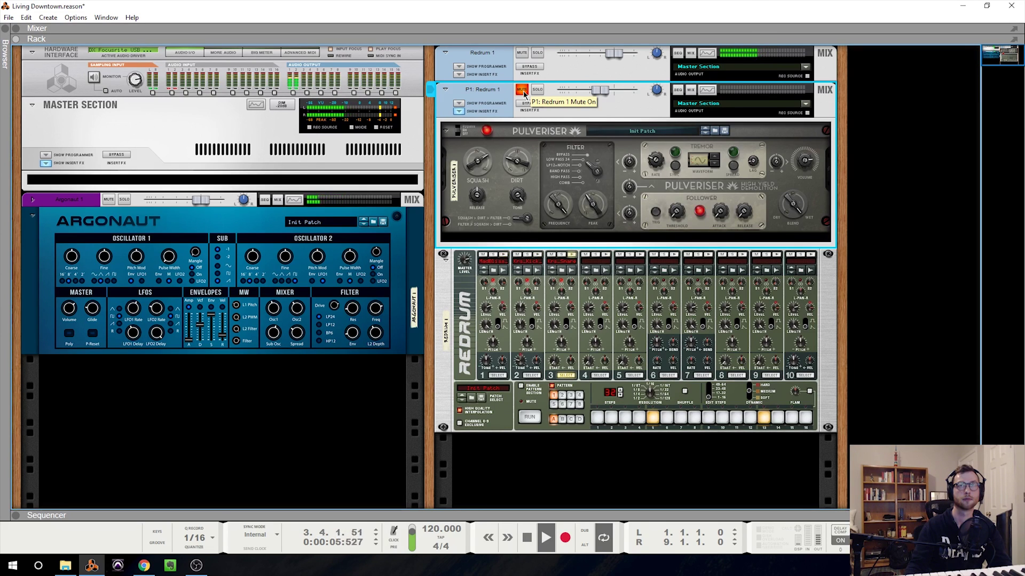
left_click(522, 91)
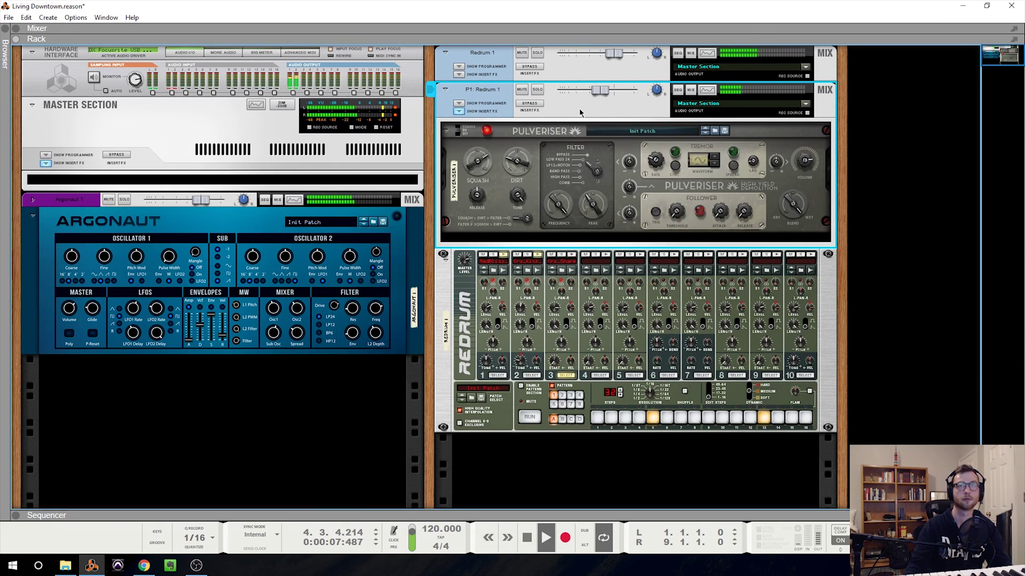
key("space")
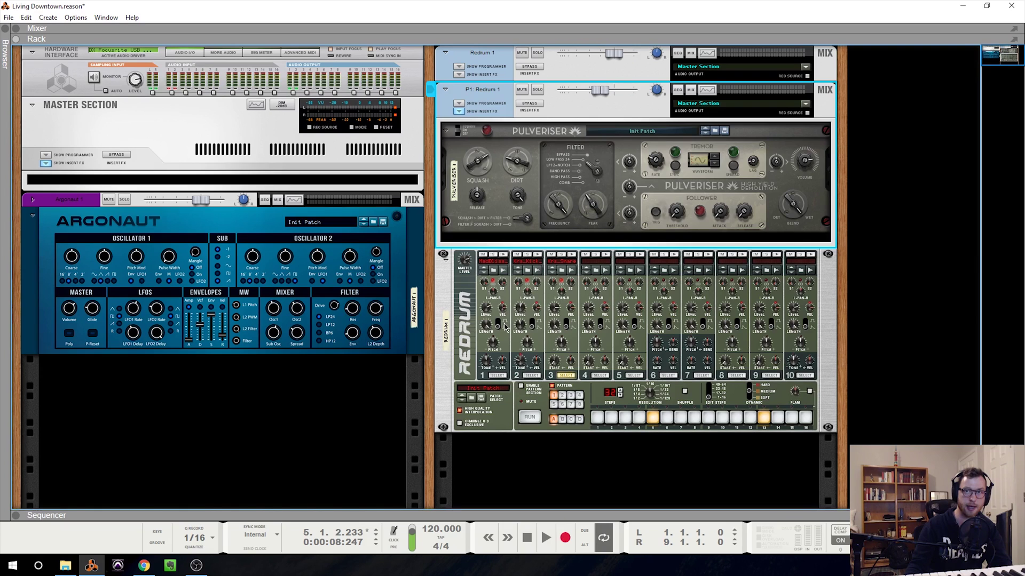
left_click(274, 427)
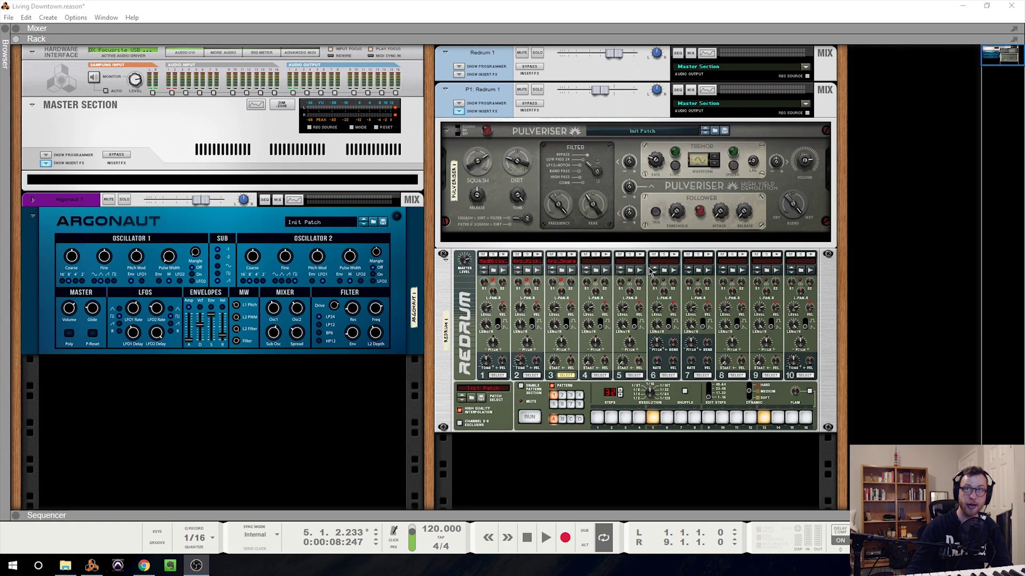
right_click(591, 241)
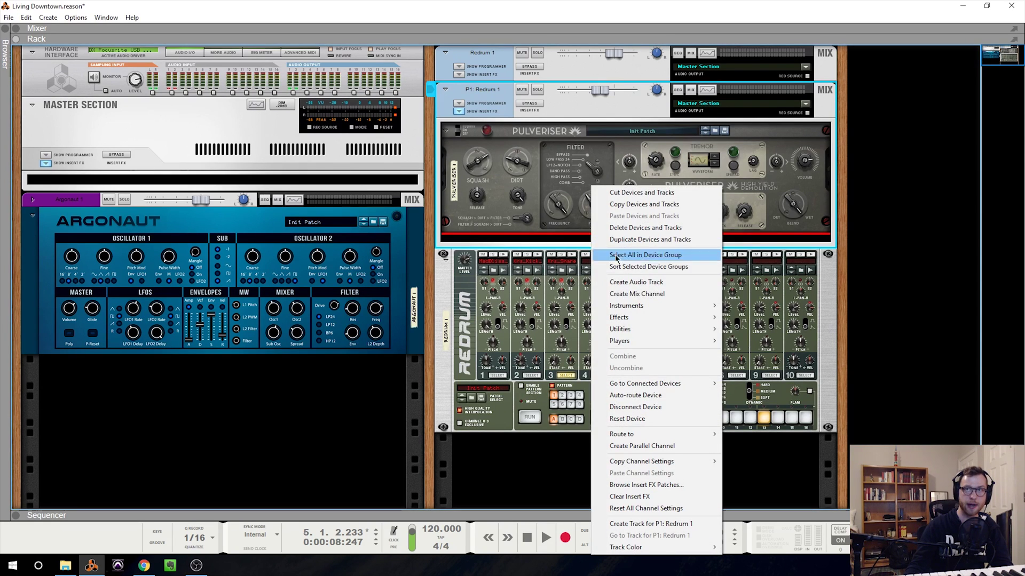
Step: Add an Alligator under the Pulveriser, check its cabling, remove it, and show the Mixer
mouse_move(654, 317)
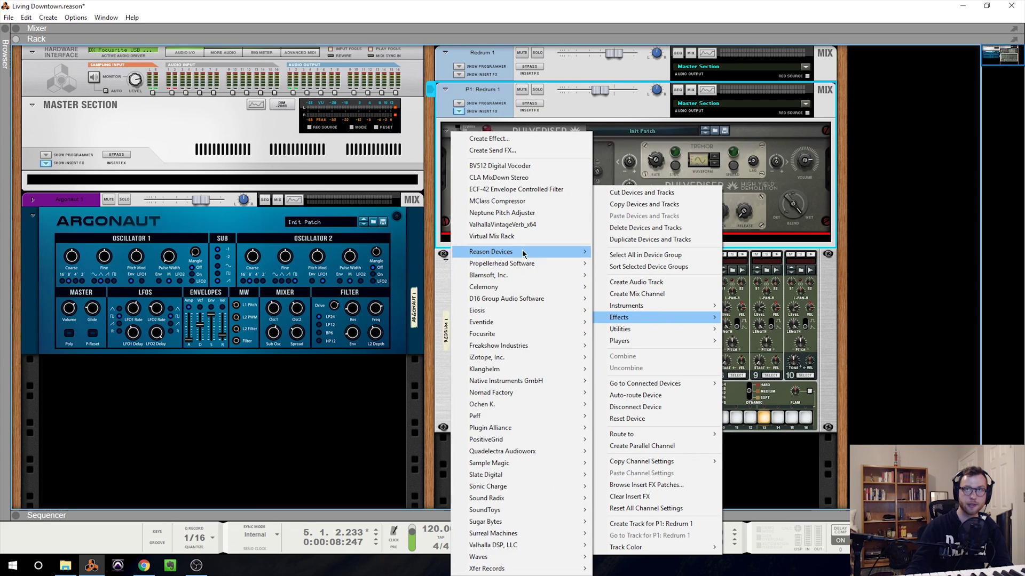
mouse_move(523, 251)
left_click(411, 274)
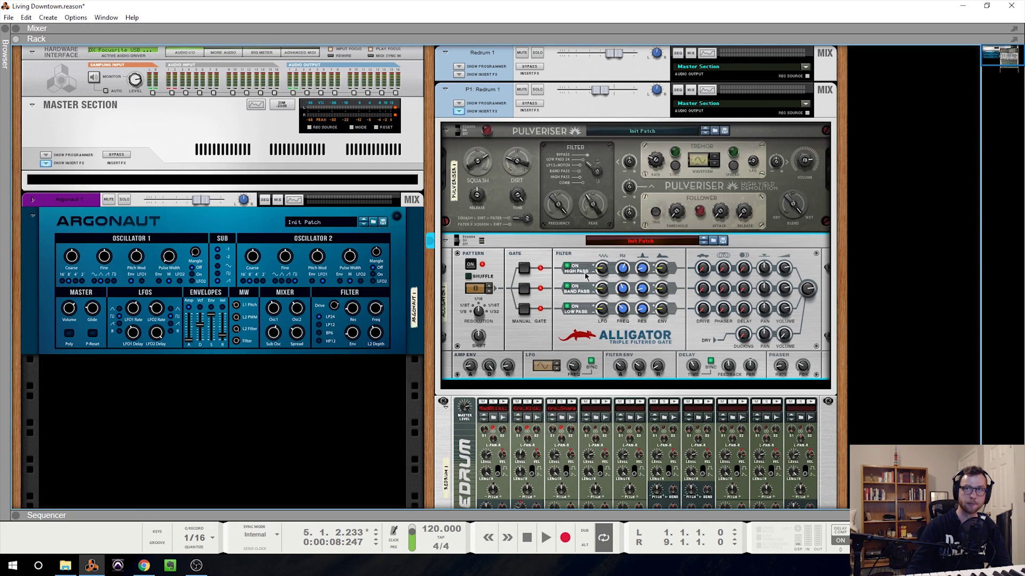
key("Tab")
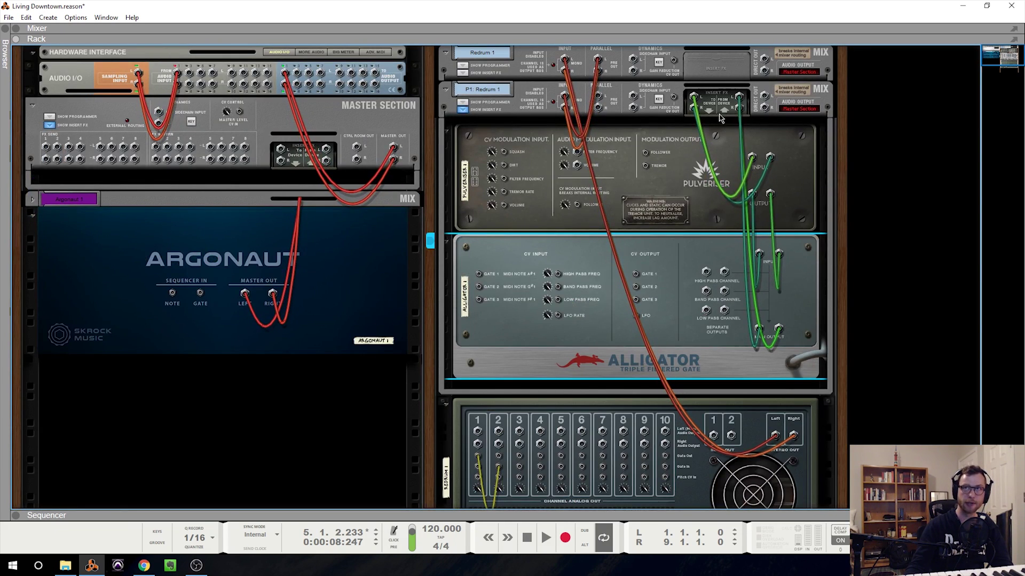
key("Tab")
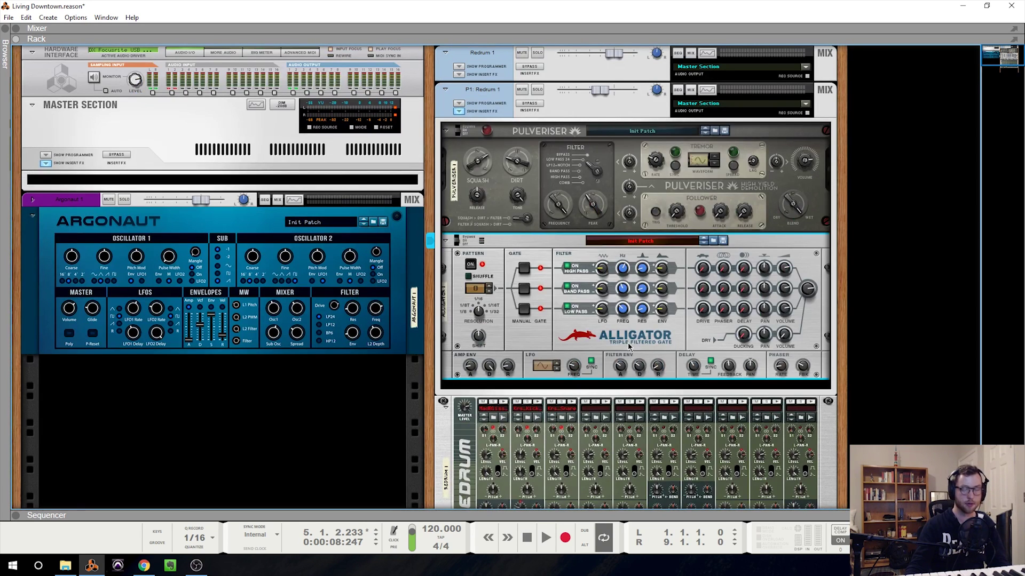
key("Delete")
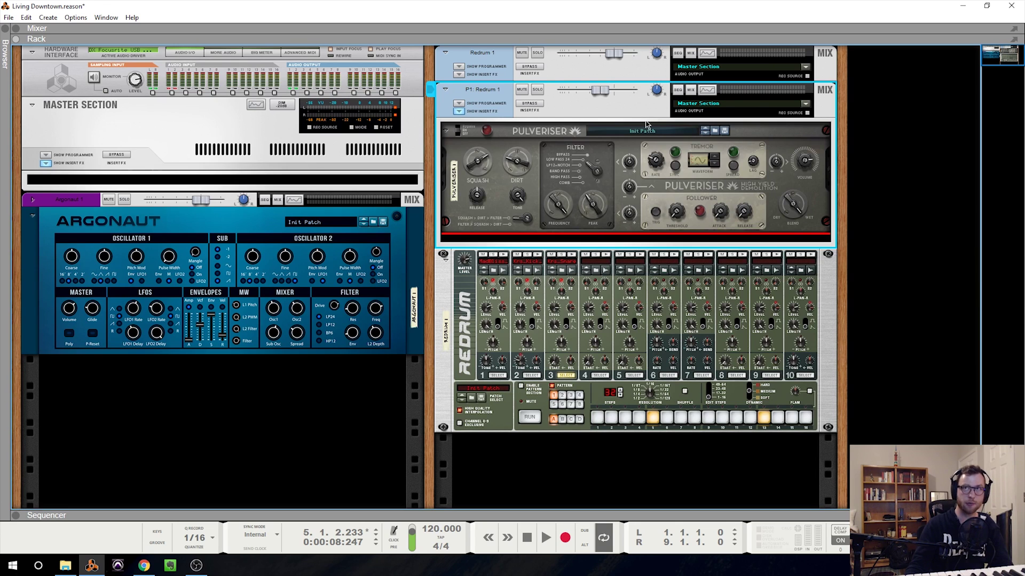
left_click(690, 92)
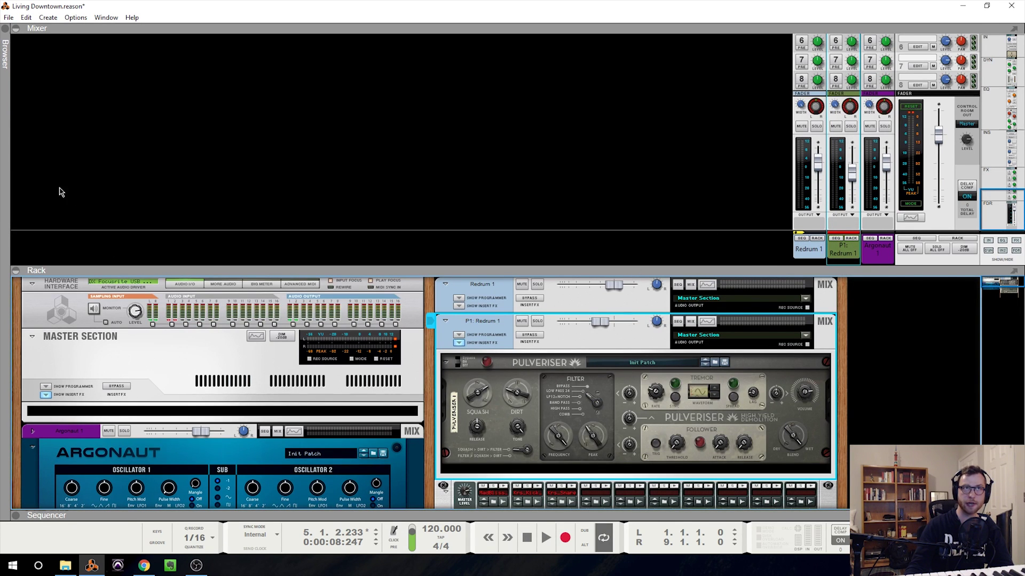
Step: Fold the rack away so the Mixer fills the window and scroll through the channel strips
left_click(16, 271)
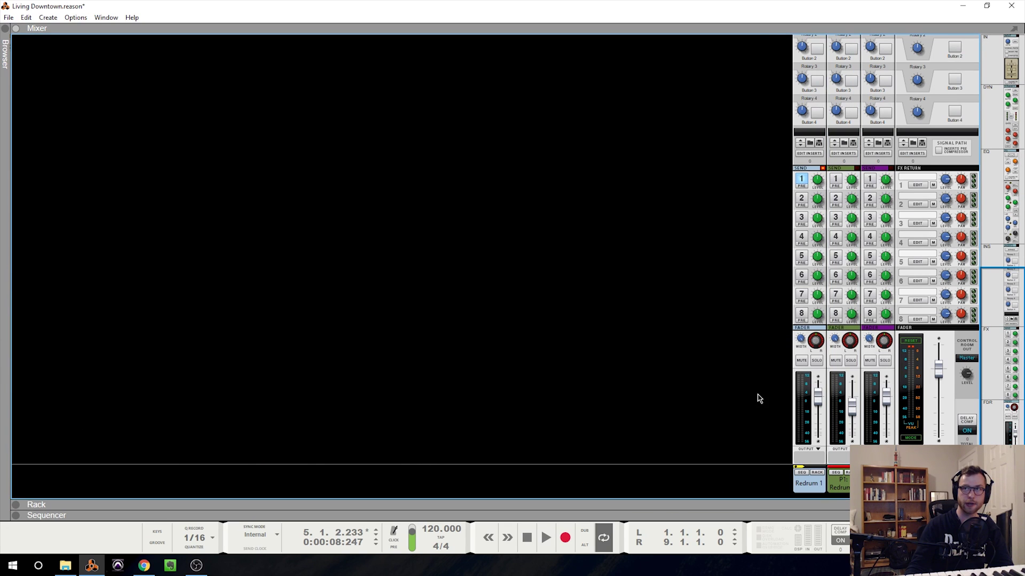
scroll(836, 387, "up", 7)
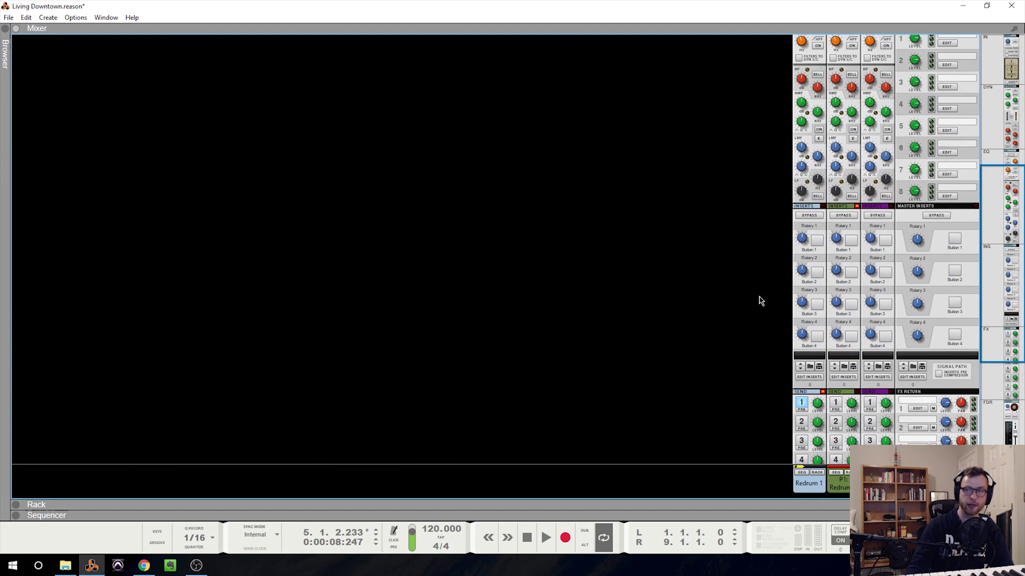
scroll(807, 343, "up", 5)
scroll(848, 304, "up", 1)
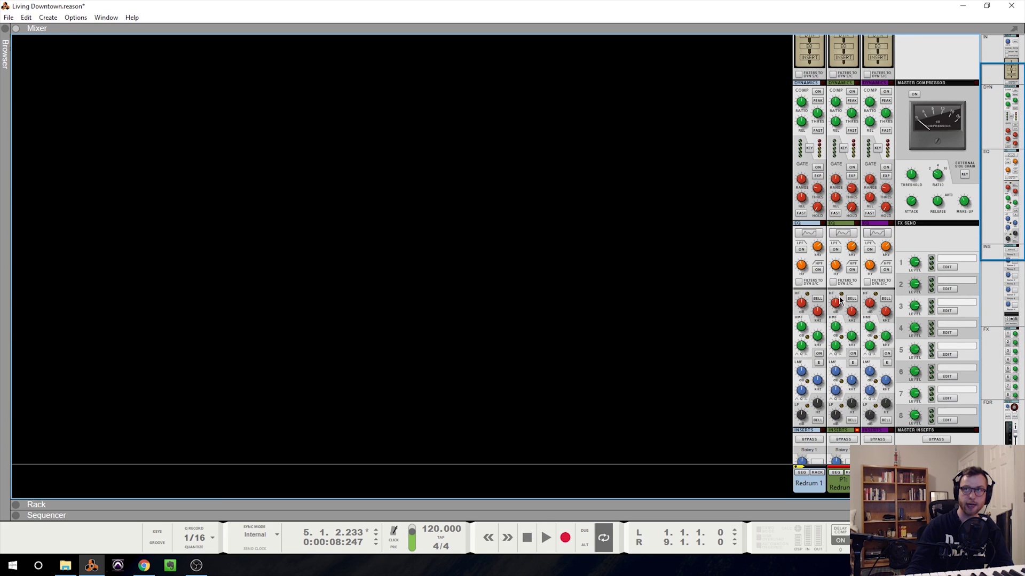
scroll(791, 274, "down", 2)
scroll(743, 270, "down", 4)
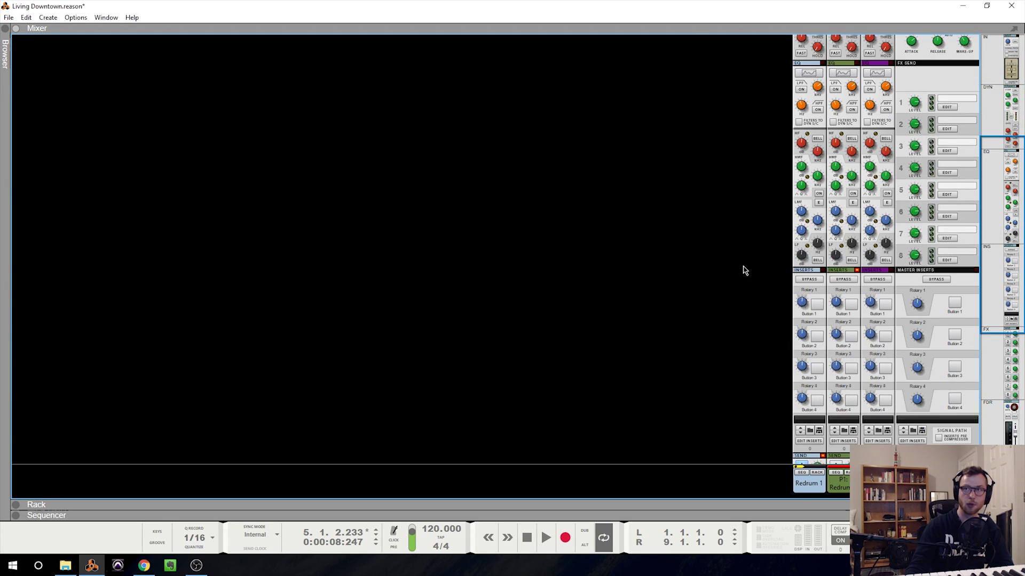
scroll(699, 261, "down", 4)
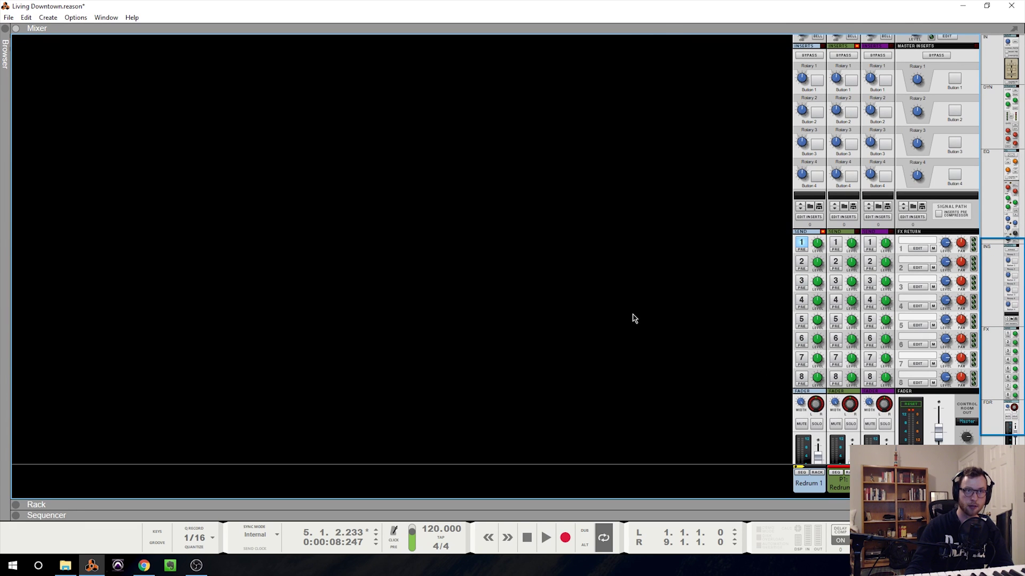
Step: Switch back to the Rack with F6 and delete P1: Redrum 1 along with its Pulveriser
key("F6")
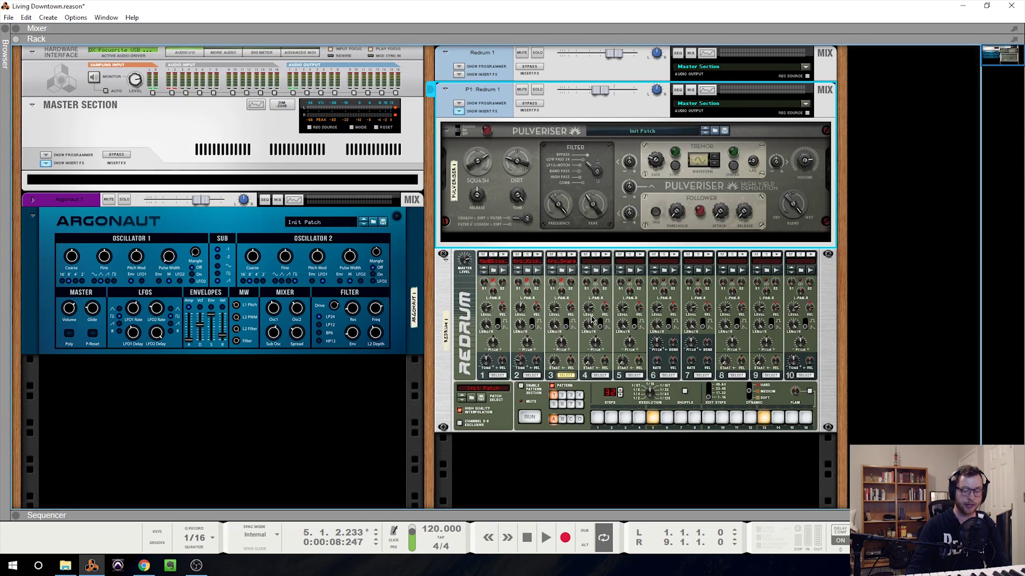
key("Delete")
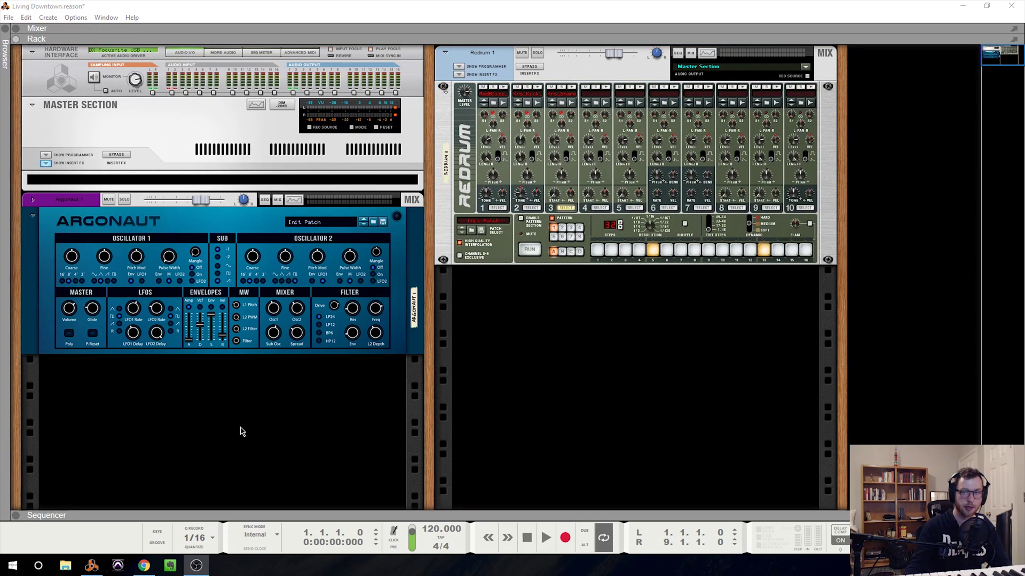
Step: Create a Pulveriser Demolition send effect from the Browser, then close the Browser
right_click(188, 384)
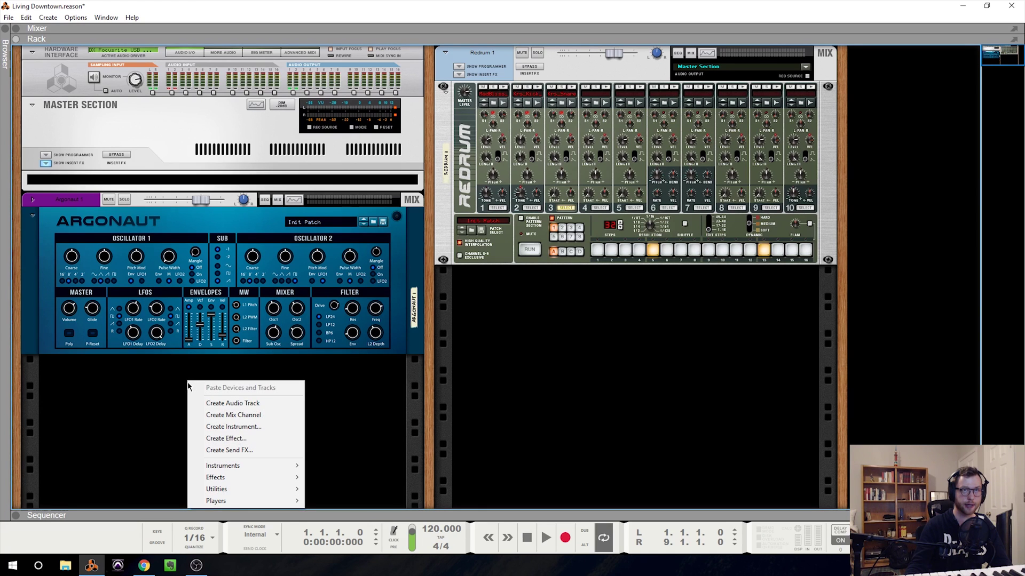
left_click(229, 450)
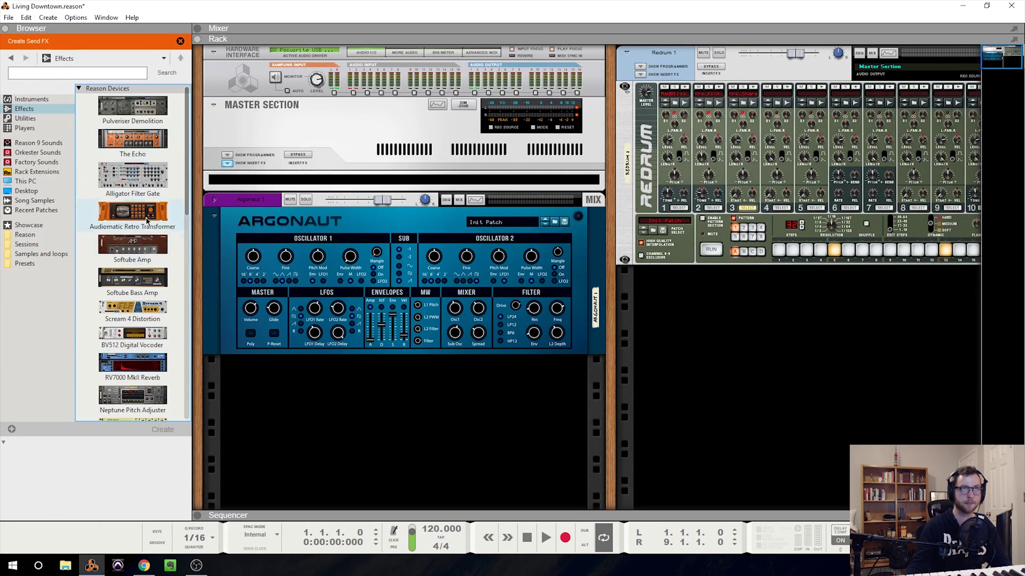
scroll(146, 241, "down", 1)
scroll(146, 249, "up", 1)
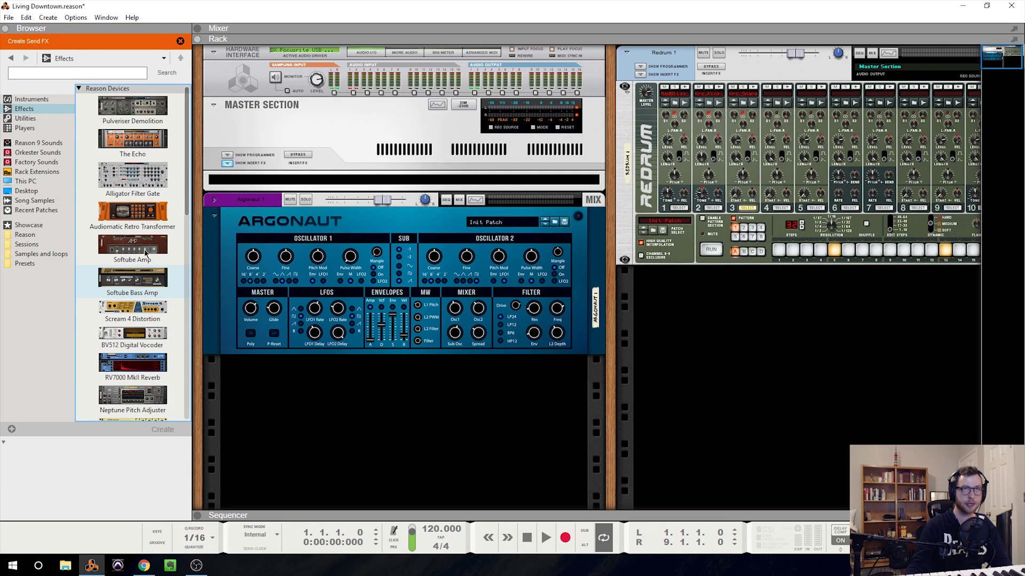
double_click(145, 114)
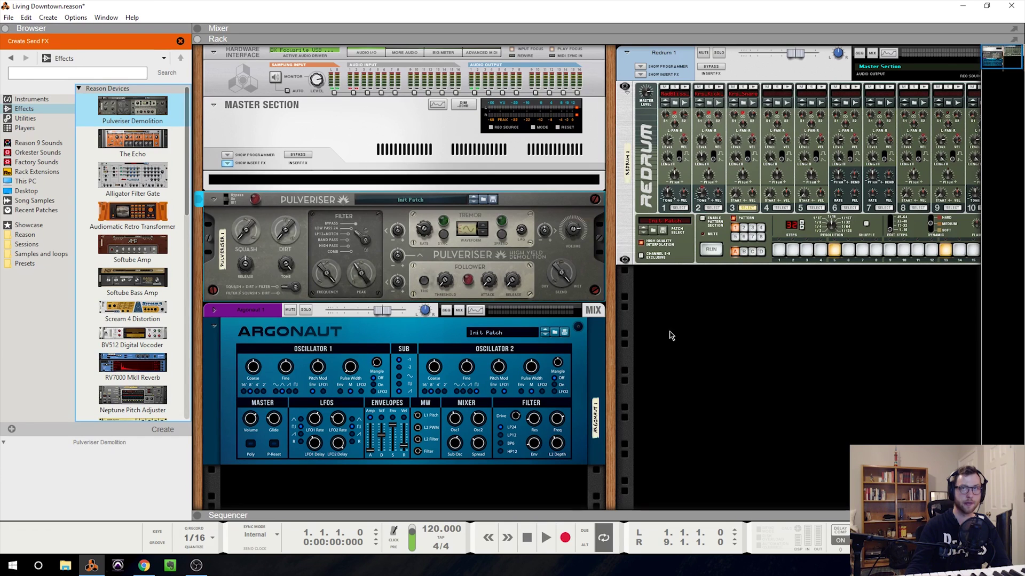
key("F3")
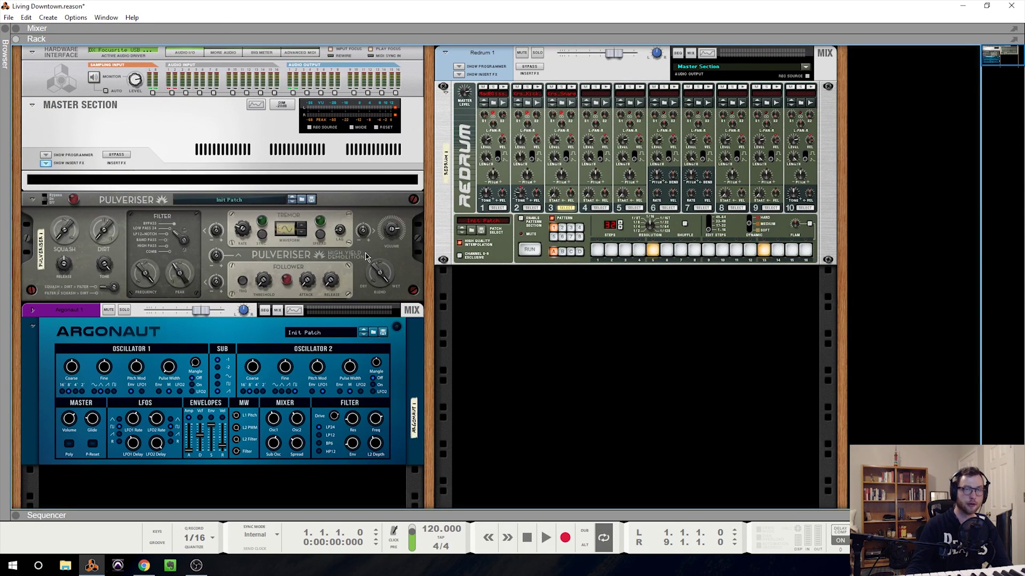
Step: Check the rack's cabling, flip back to the front panels, and switch to the Mixer with F5
key("Tab")
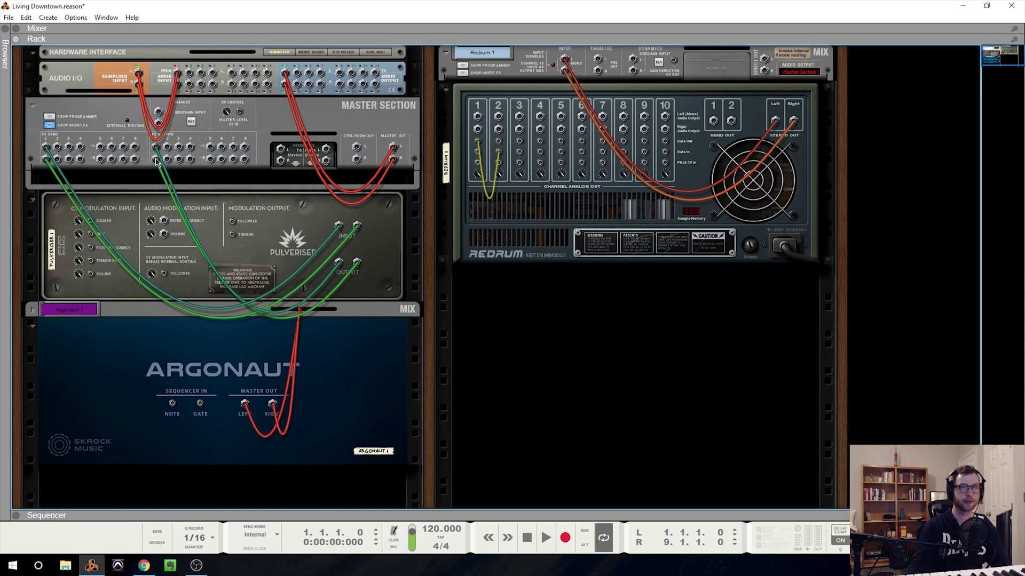
key("Tab")
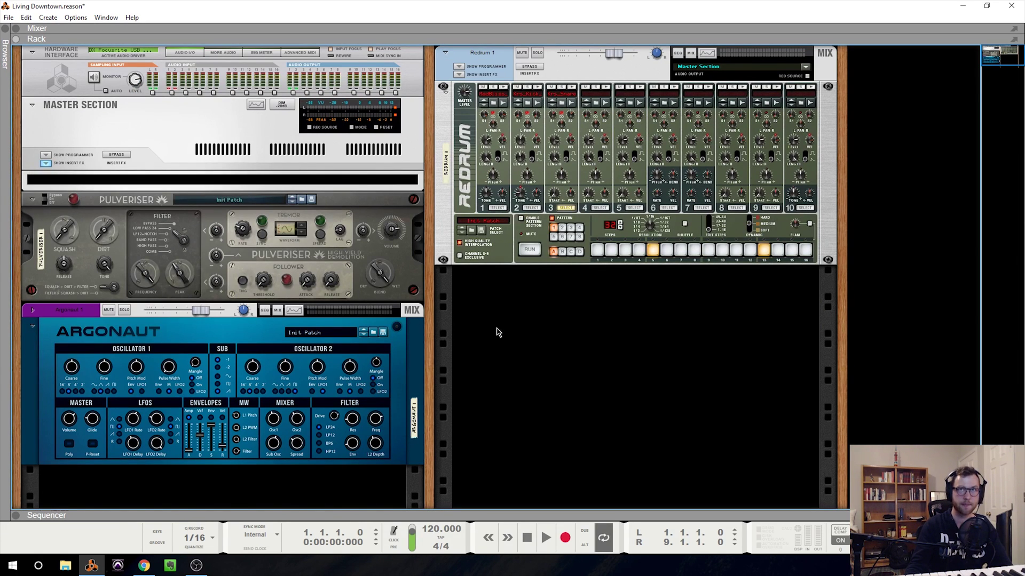
key("F5")
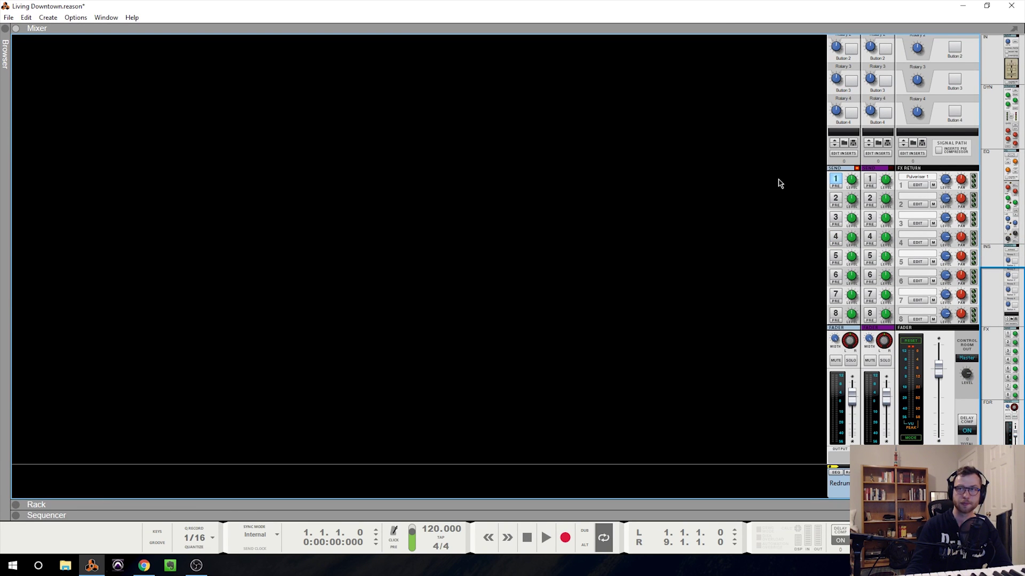
Step: Turn off Redrum's FX1 send, inspect the rack's back-panel cables, and return to the Mixer
left_click(835, 182)
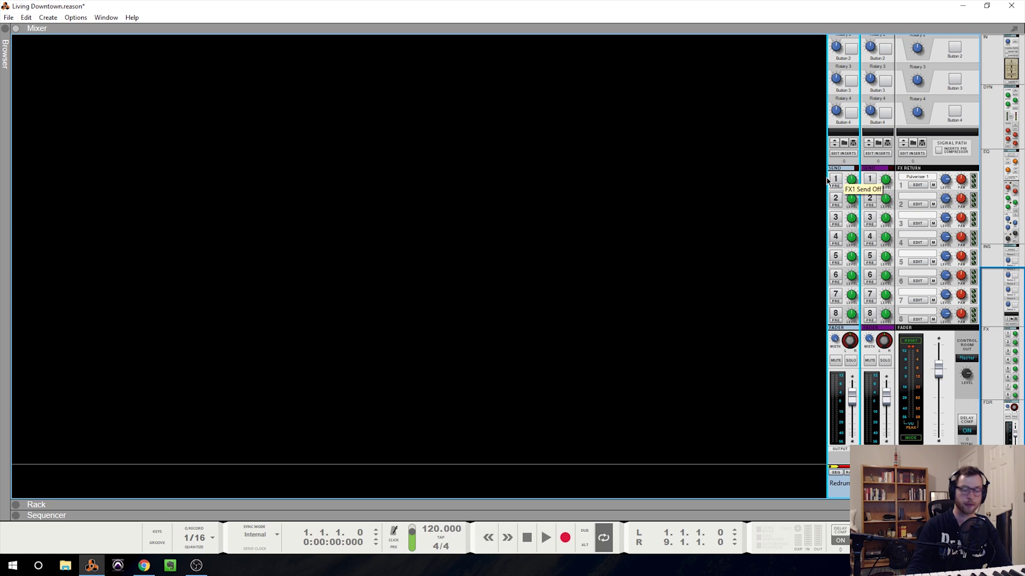
key("F6")
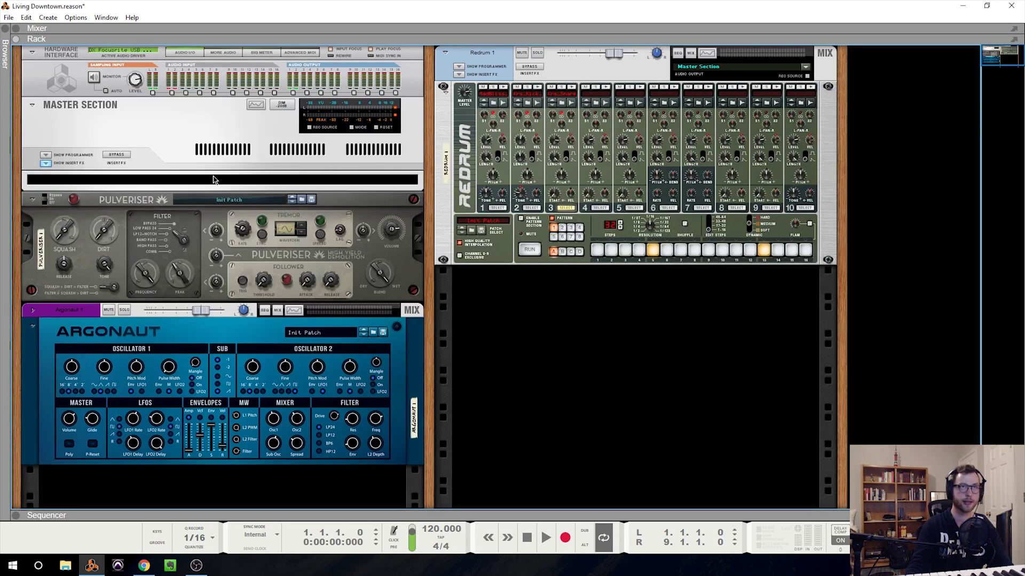
key("Caps_Lock")
key("Tab")
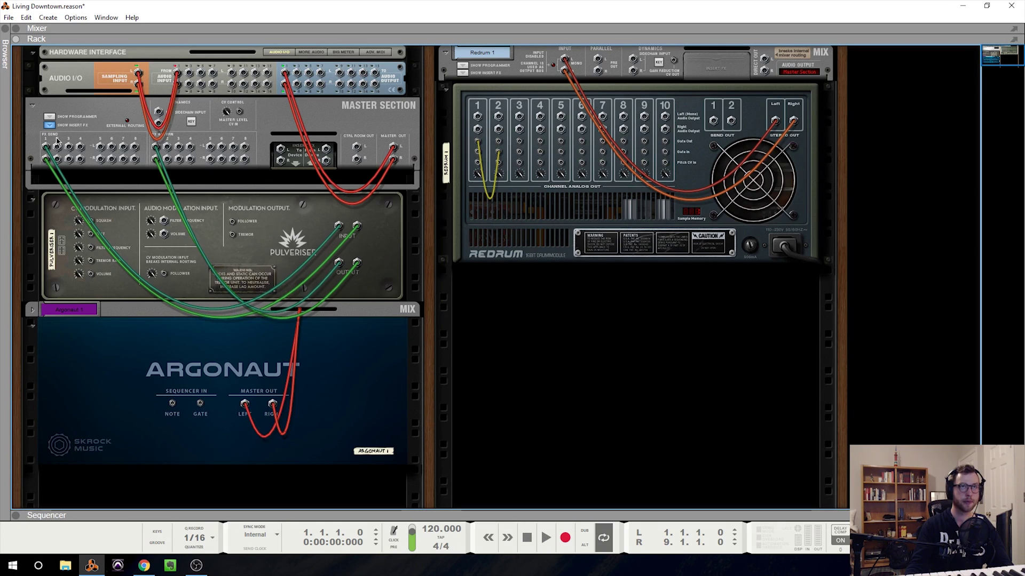
key("Tab")
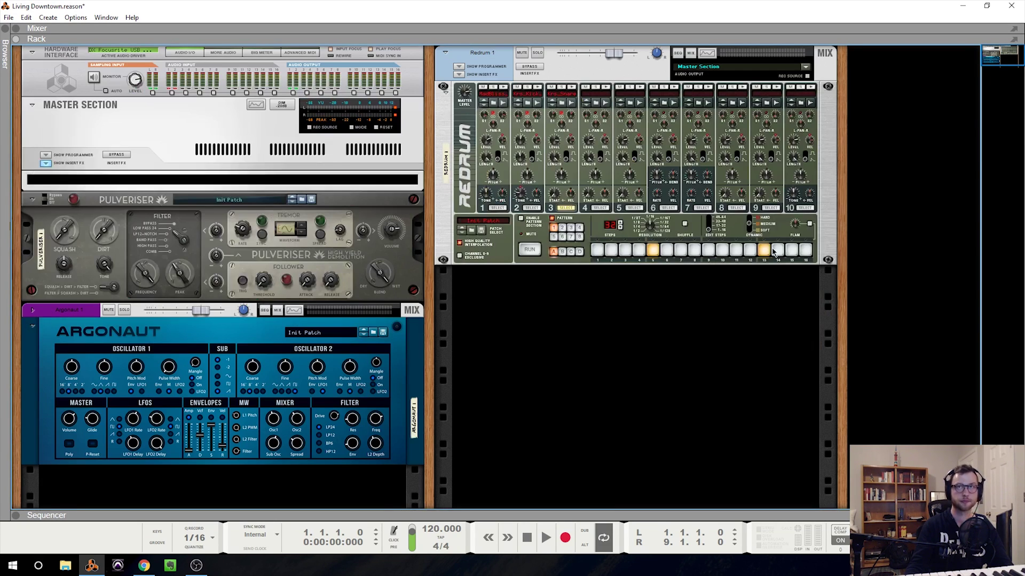
key("F5")
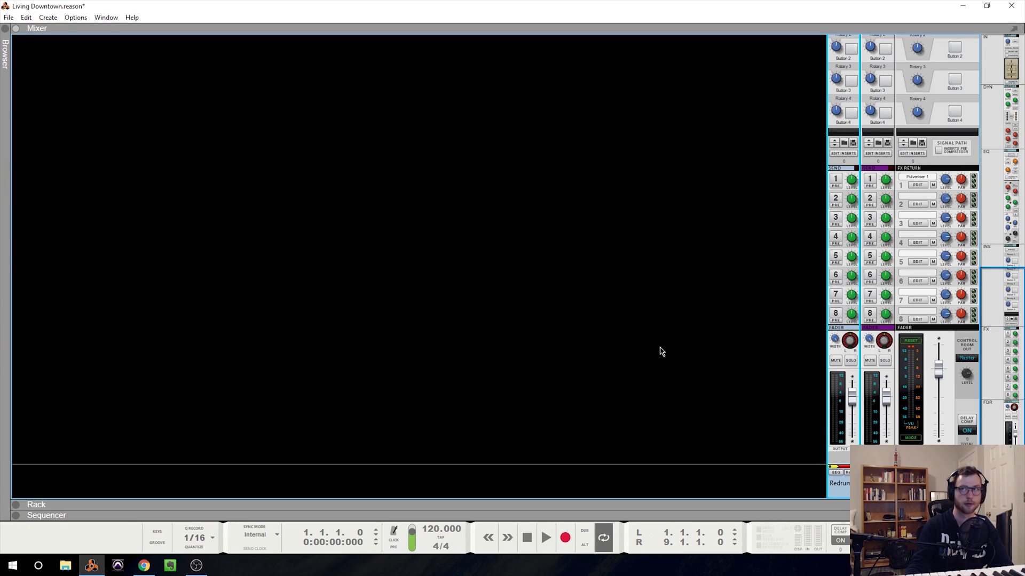
Step: Re-enable the Redrum FX1 send, lower its level, then compare both channels' FX1 sends on and off during playback
left_click(837, 180)
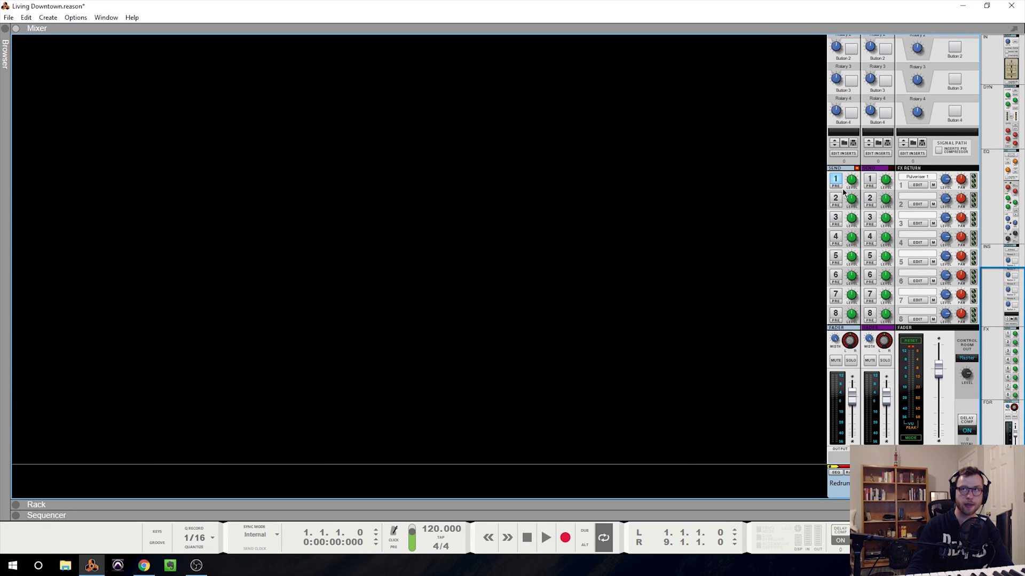
left_click_drag(853, 186, 855, 199)
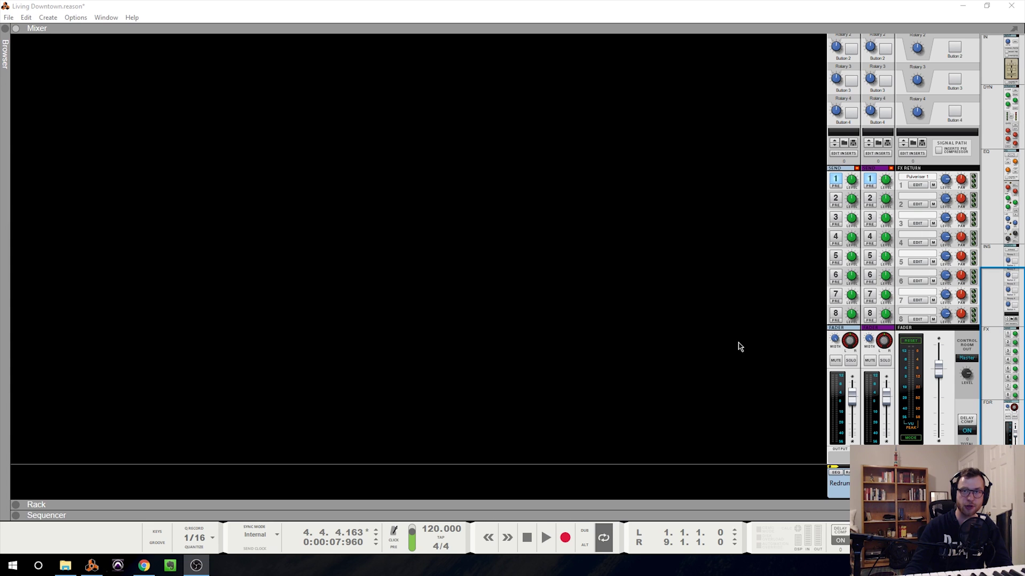
left_click(546, 538)
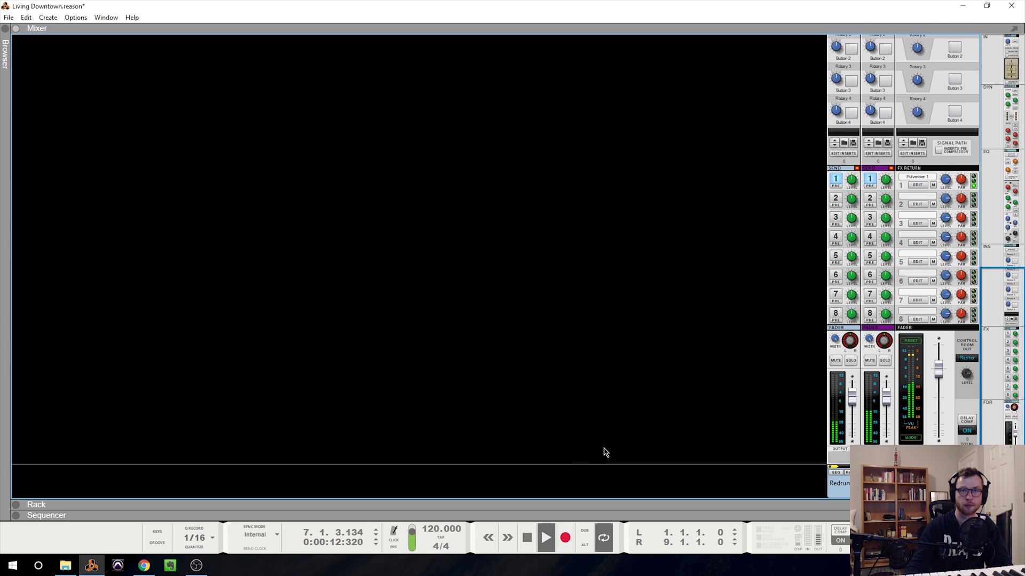
left_click(836, 180)
left_click(870, 180)
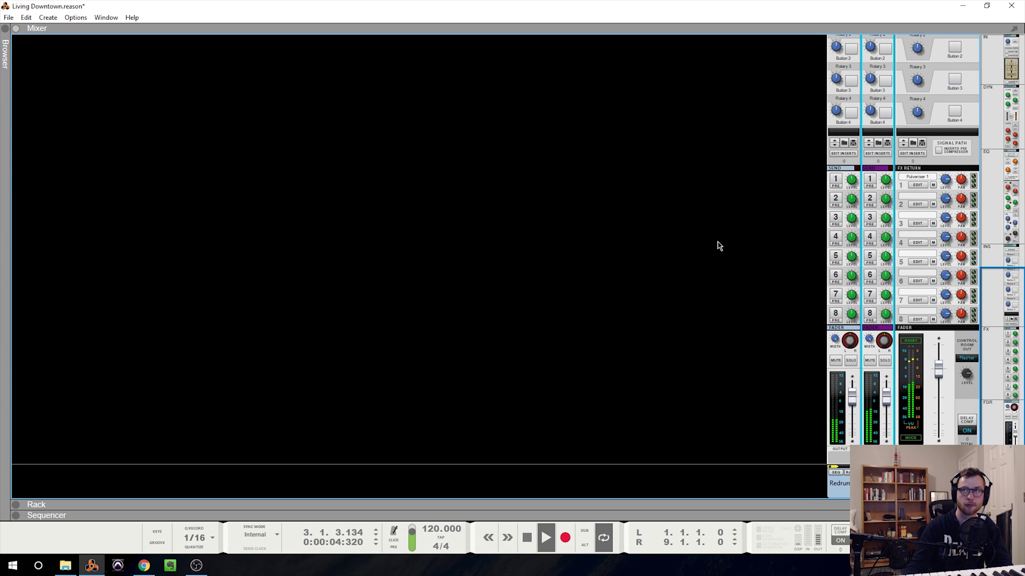
left_click(832, 182)
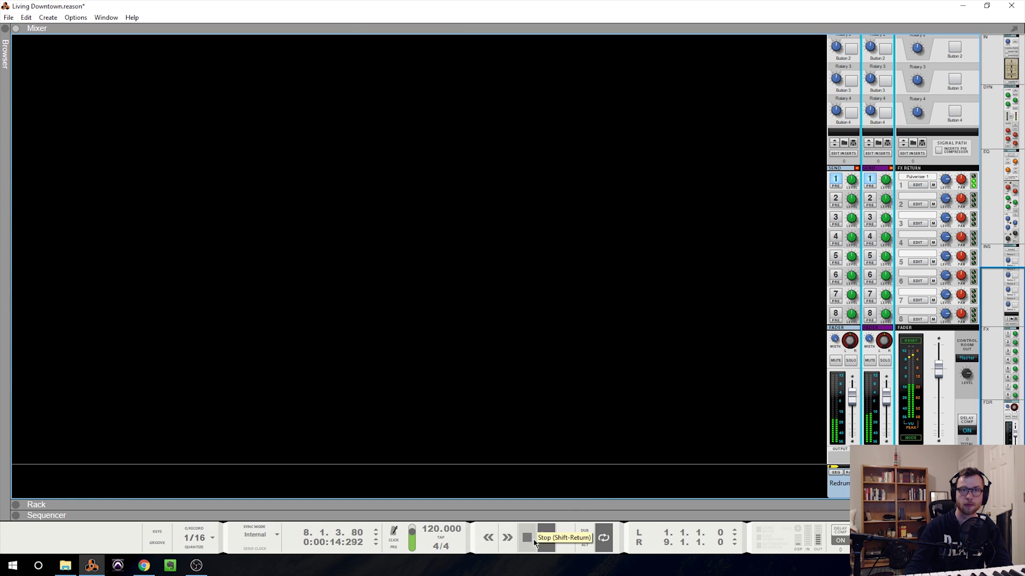
left_click(536, 540)
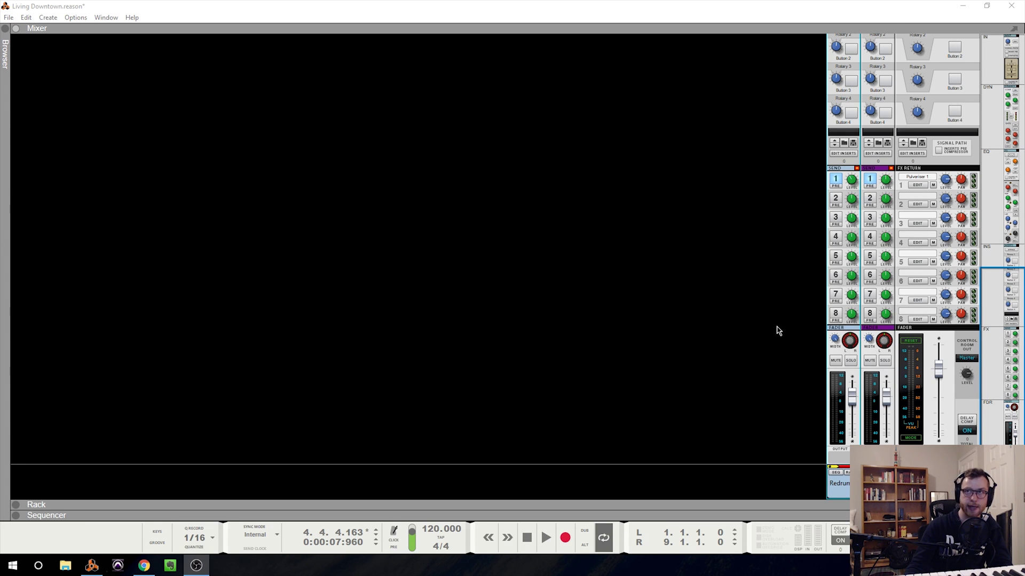
Step: Raise the Redrum channel's FX1 send to -14.65 dB and check the Pulveriser's FX Return 1 level
mouse_move(852, 182)
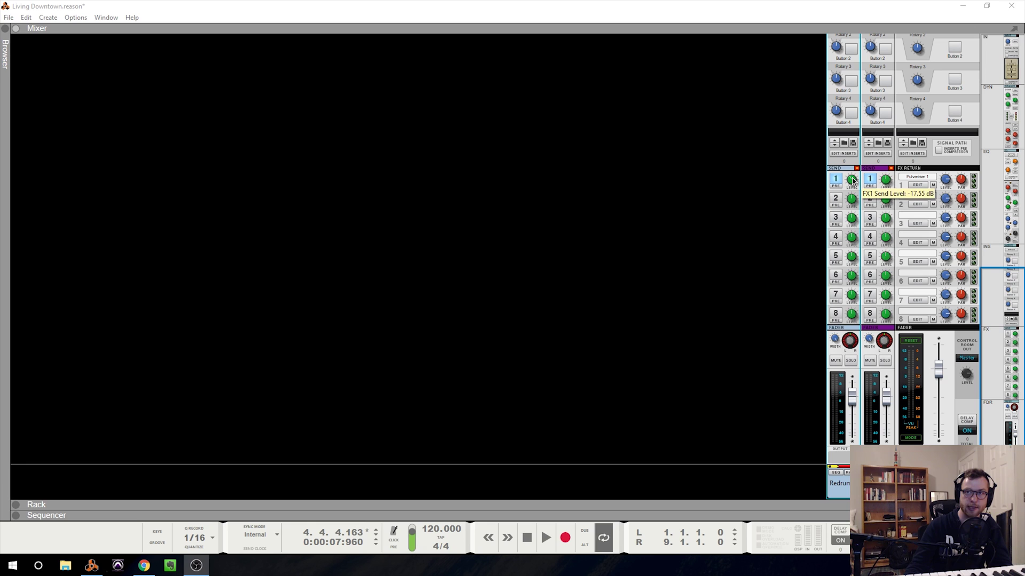
left_click_drag(852, 182, 865, 180)
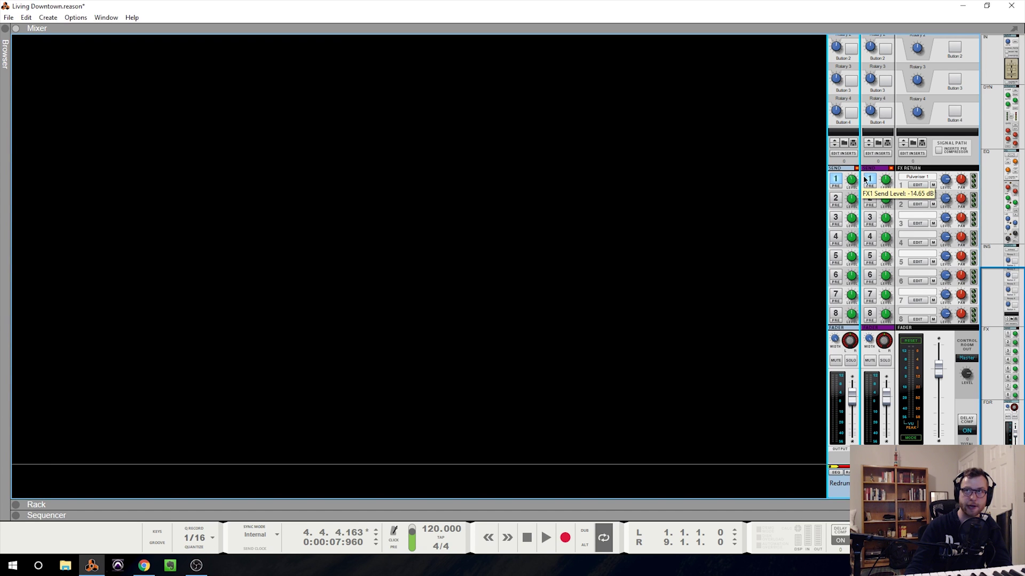
left_click(946, 182)
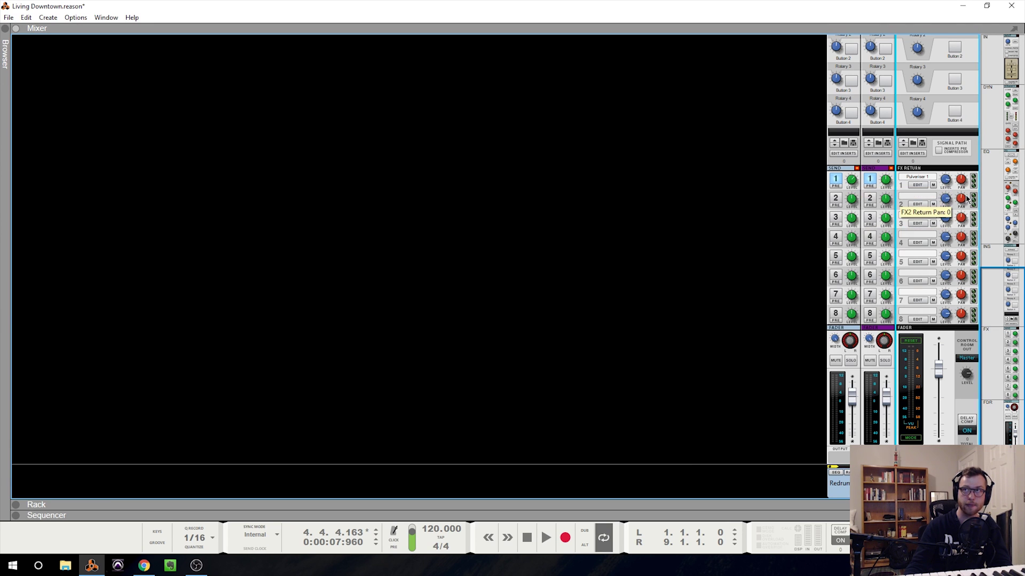
mouse_move(961, 176)
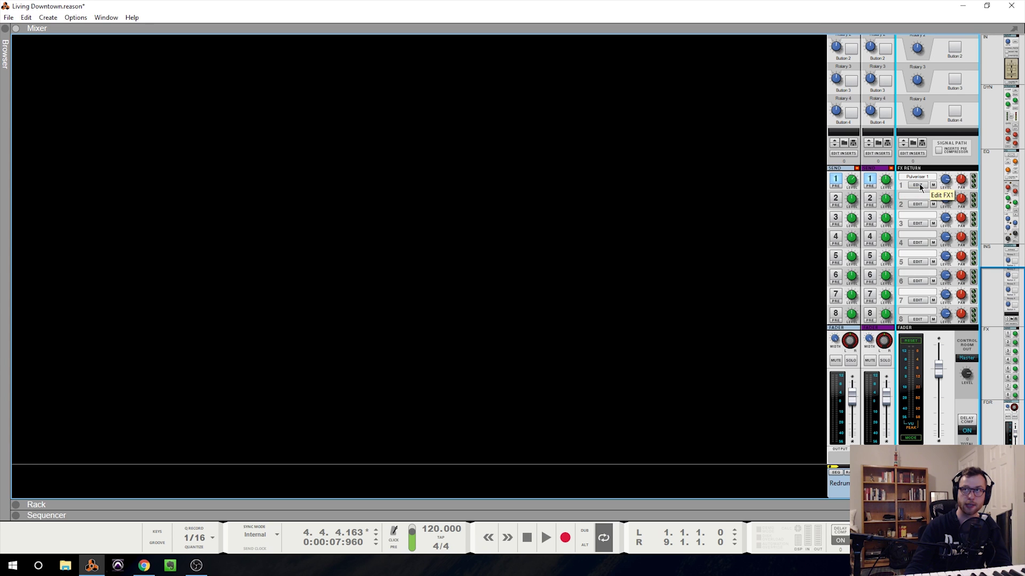
Step: Show the rack beneath the mixer and flip it round to view Pulveriser 1's cabling
key("F6")
scroll(267, 444, "down", 4)
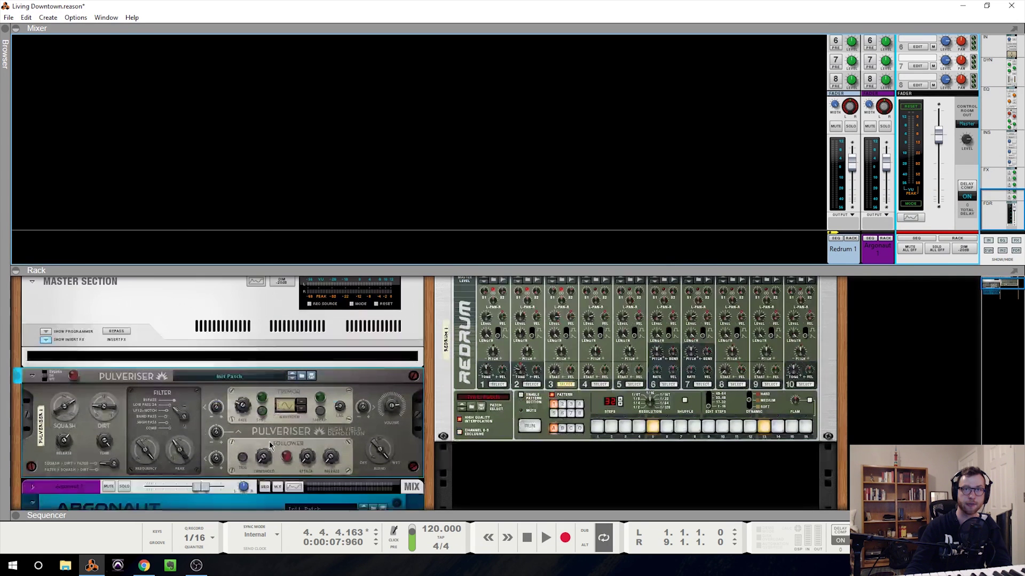
scroll(267, 444, "up", 1)
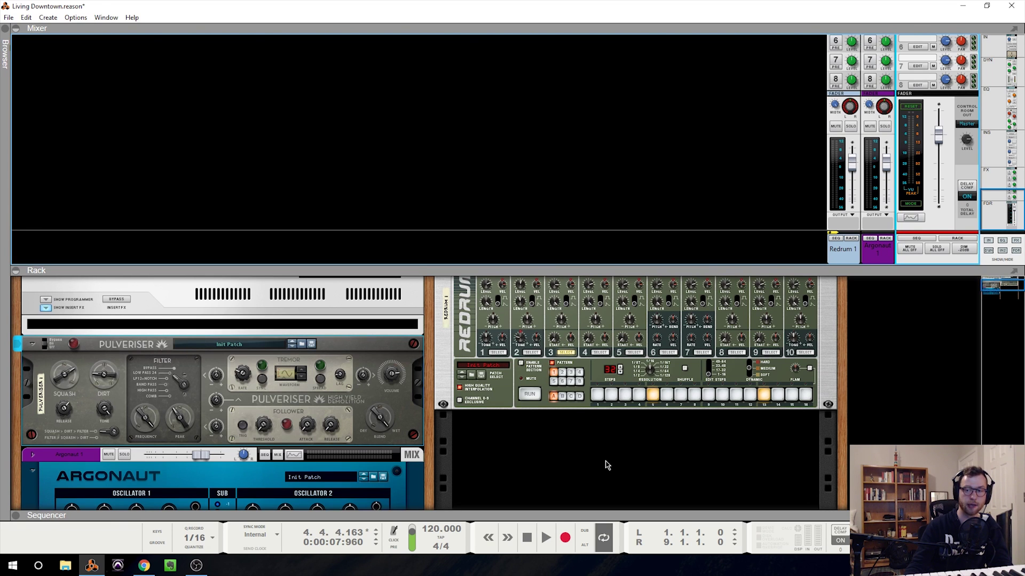
key("Tab")
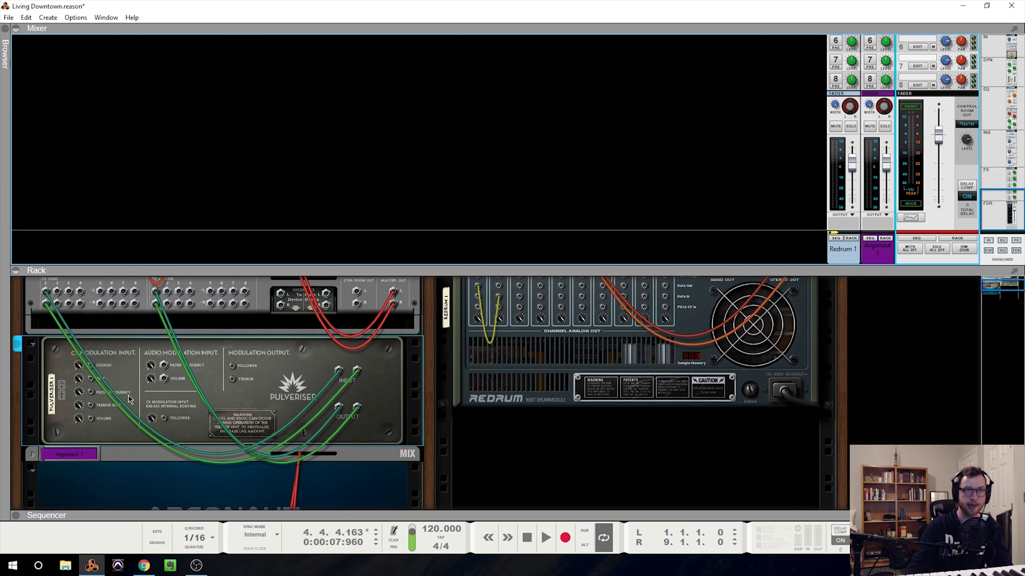
scroll(367, 406, "down", 2)
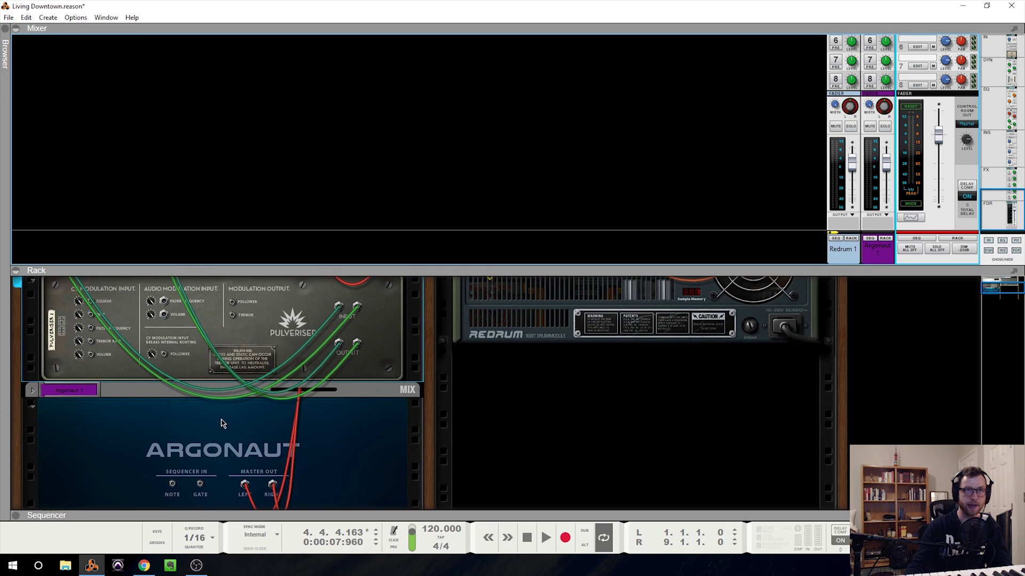
scroll(359, 437, "up", 2)
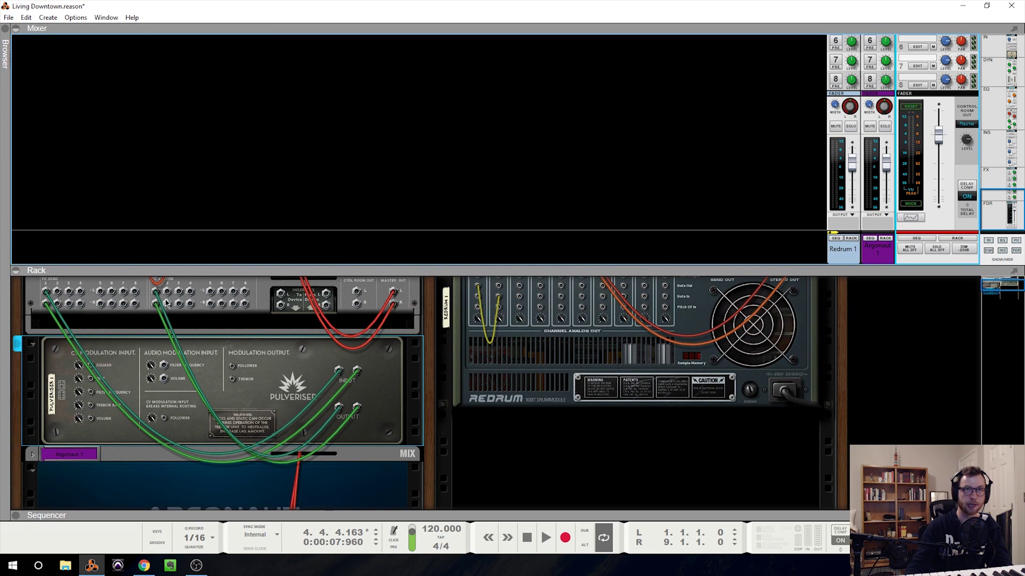